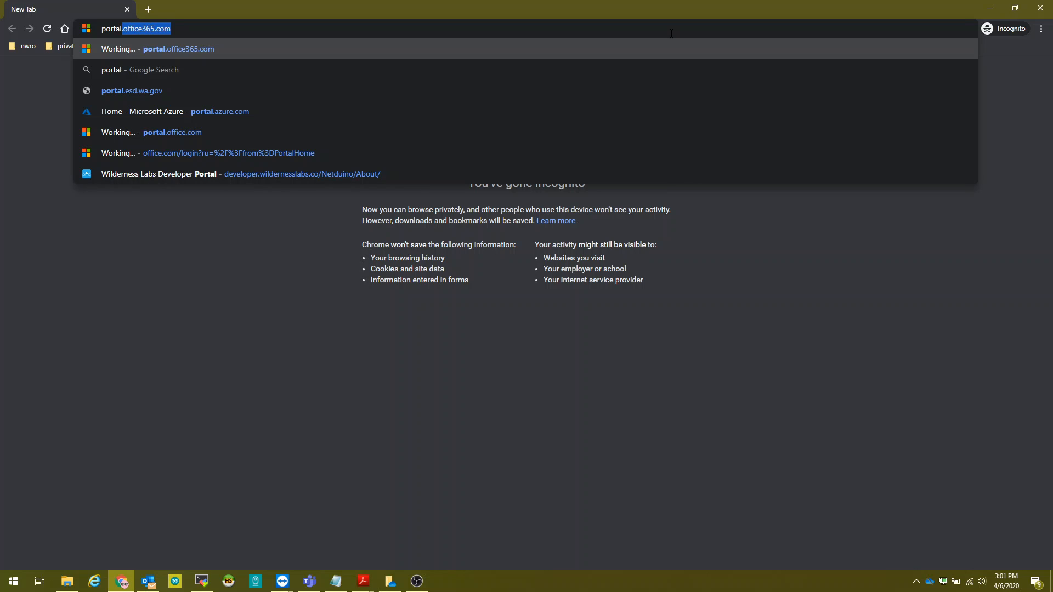
Sign in to Office 365 with the work e-mail and password, declining to stay signed in.
{"action": "key", "text": "Return"}
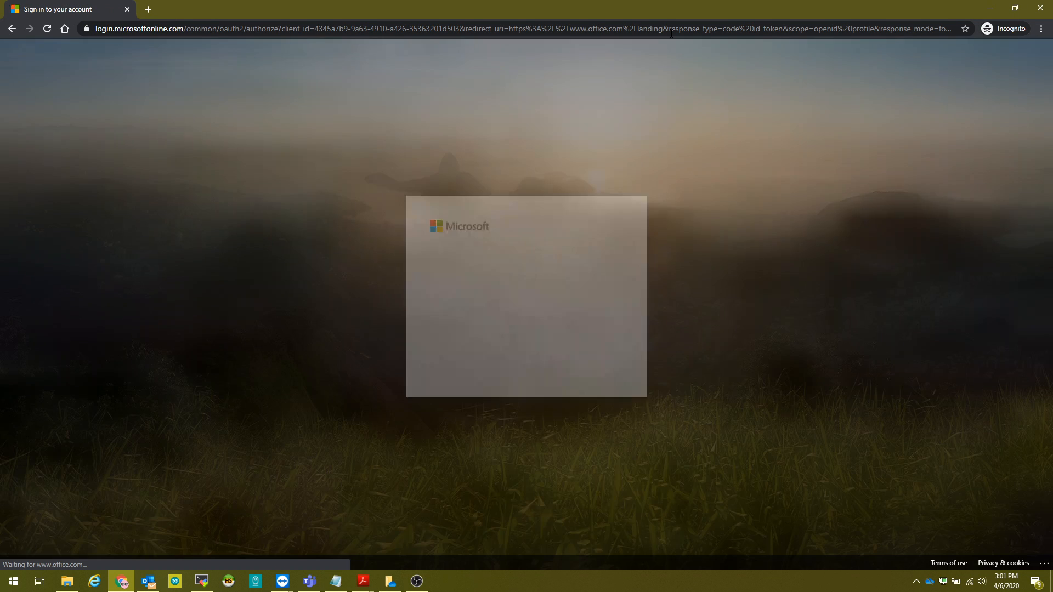
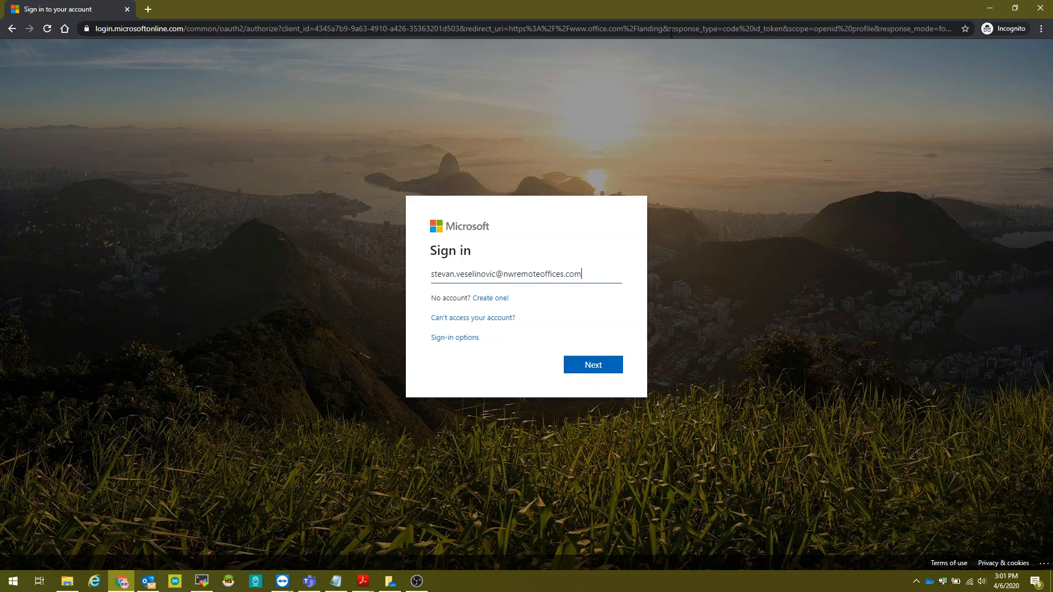
{"action": "key", "text": "Return"}
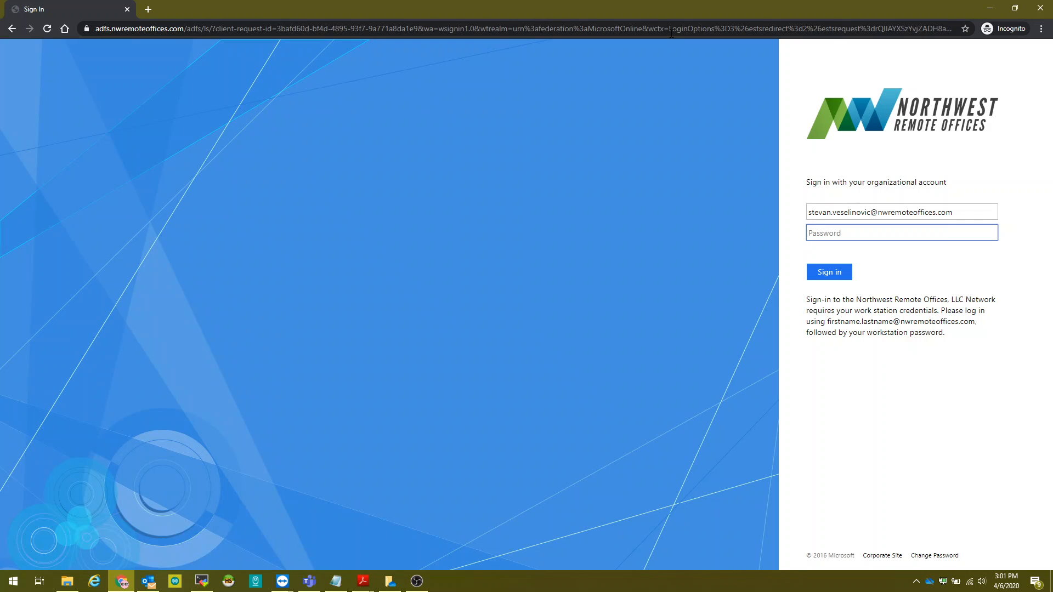
{"action": "type", "text": "***********"}
{"action": "key", "text": "Return"}
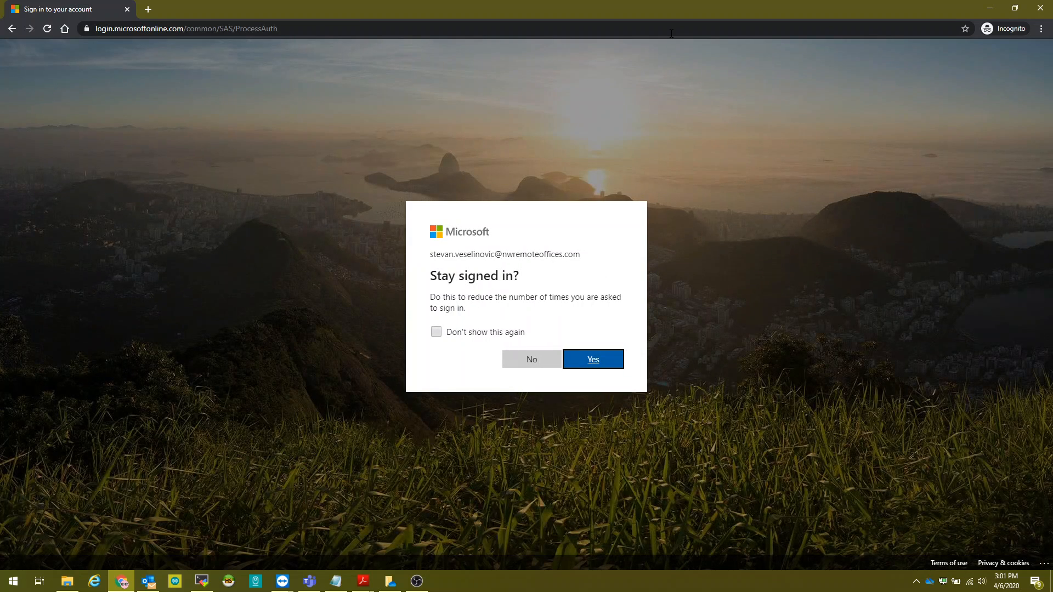
{"action": "left_click", "coordinate": [544, 359]}
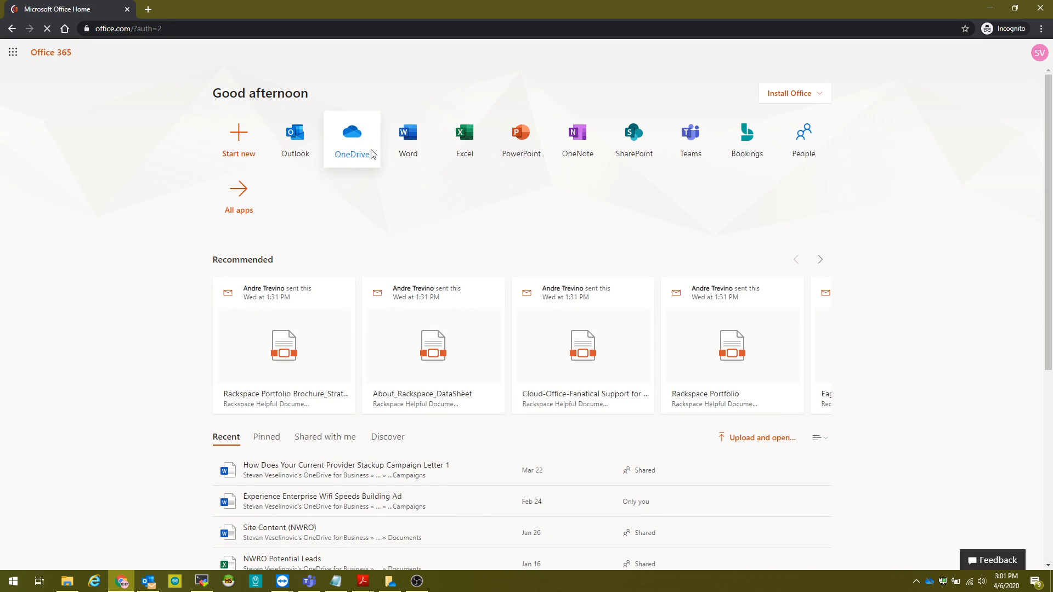
Open OneDrive from its app tile on the Office 365 home page.
{"action": "left_click", "coordinate": [351, 144]}
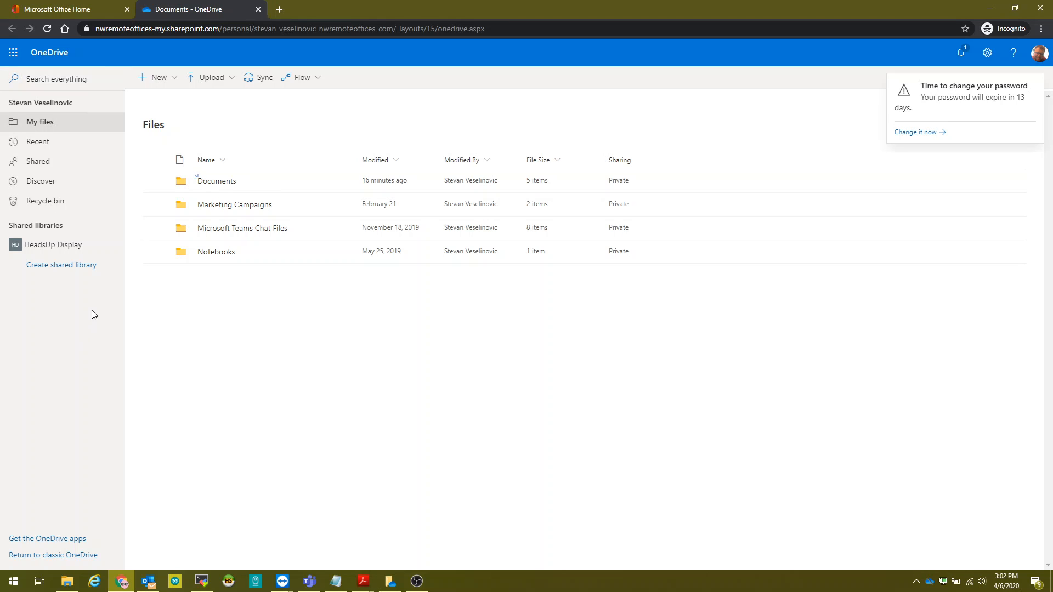
Start a new shared library and name the site 'Test Shared Library'.
{"action": "left_click", "coordinate": [64, 271]}
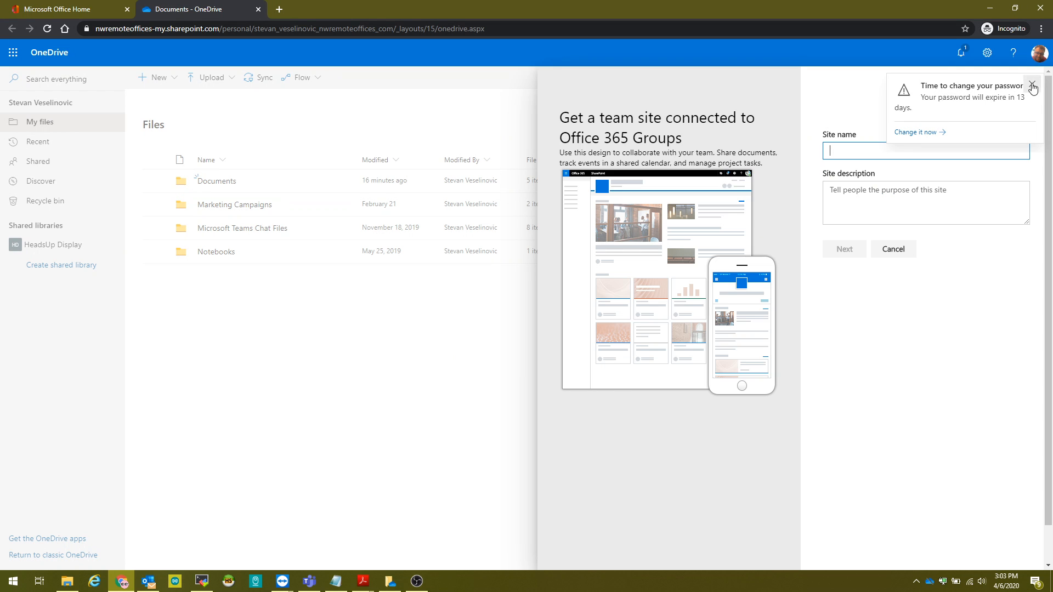
{"action": "left_click", "coordinate": [1034, 85]}
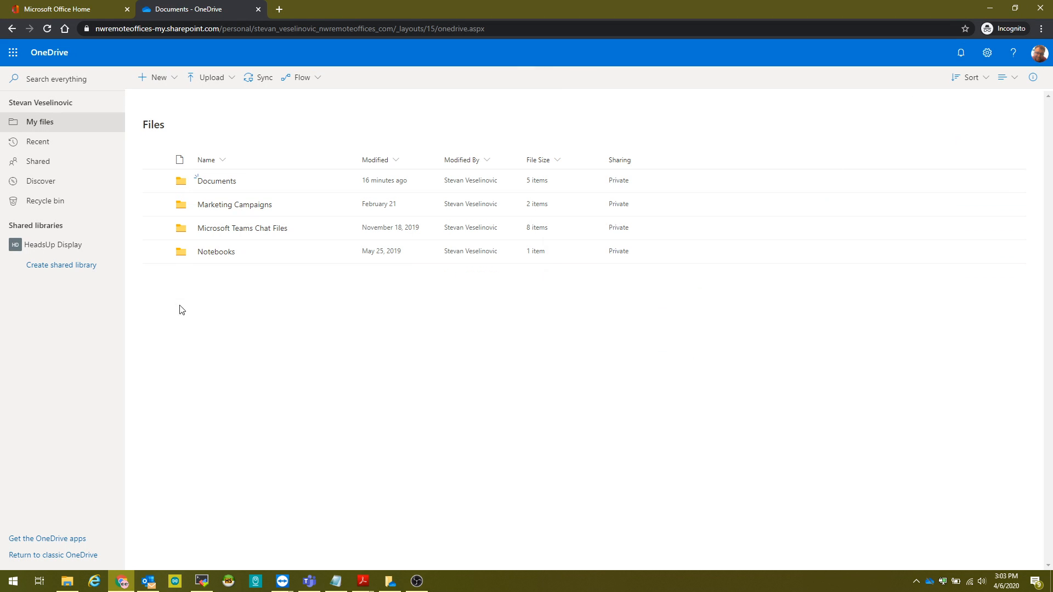
{"action": "left_click", "coordinate": [83, 265]}
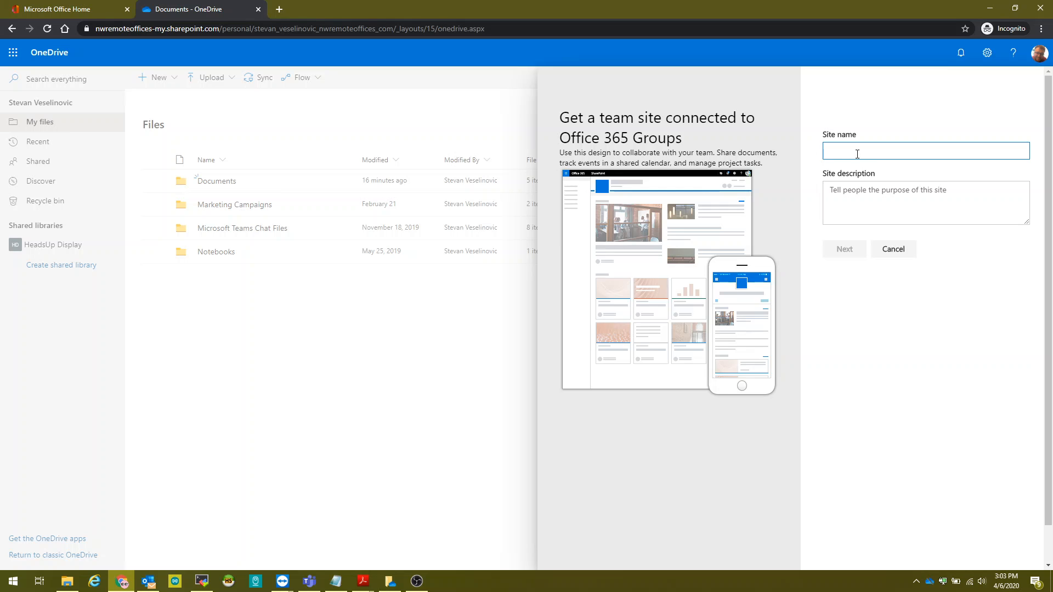
{"action": "type", "text": "Test Shard"}
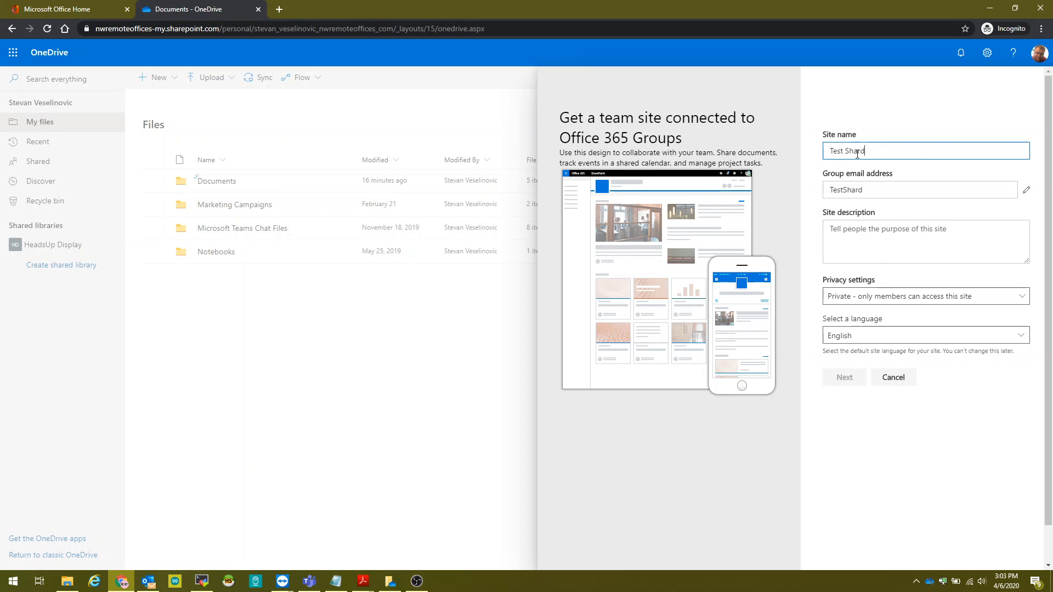
{"action": "key", "text": "BackSpace"}
{"action": "type", "text": "ed Library"}
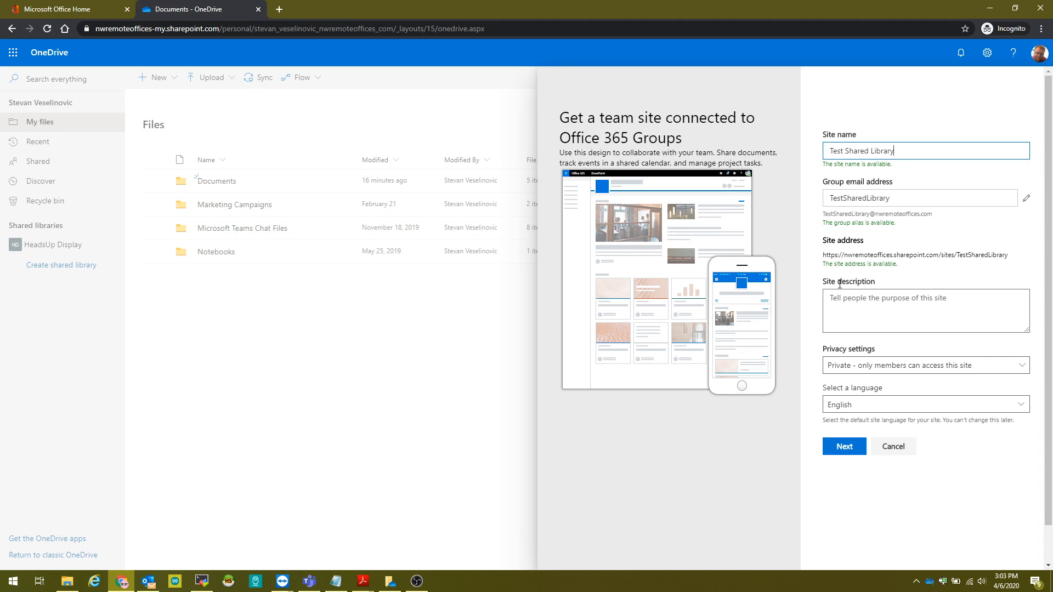
Keep the site's privacy set to Private and continue to the group-members step.
{"action": "left_click", "coordinate": [847, 366]}
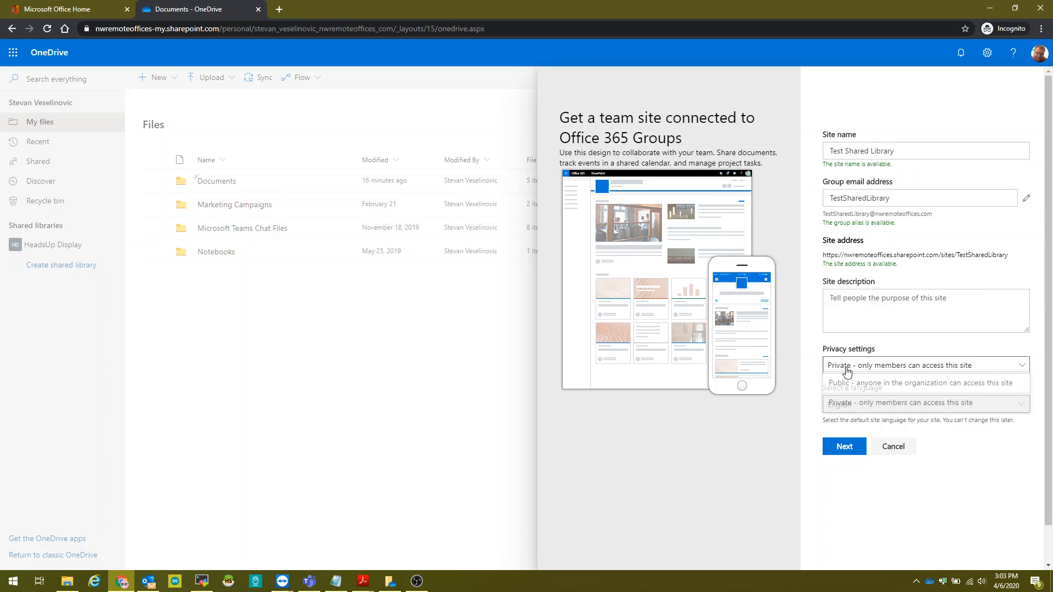
{"action": "left_click", "coordinate": [932, 410]}
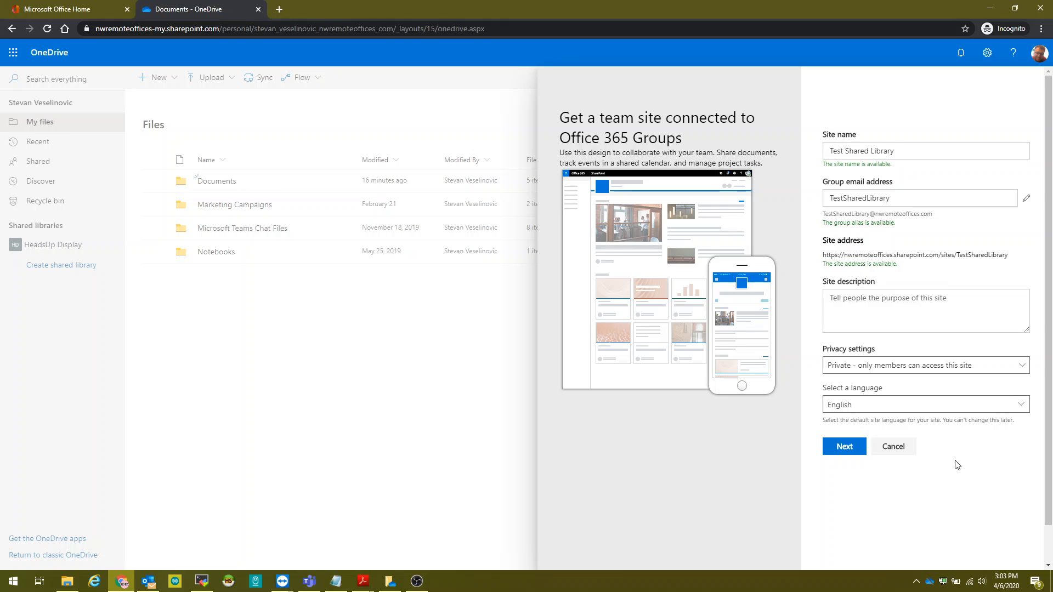
{"action": "left_click", "coordinate": [944, 368]}
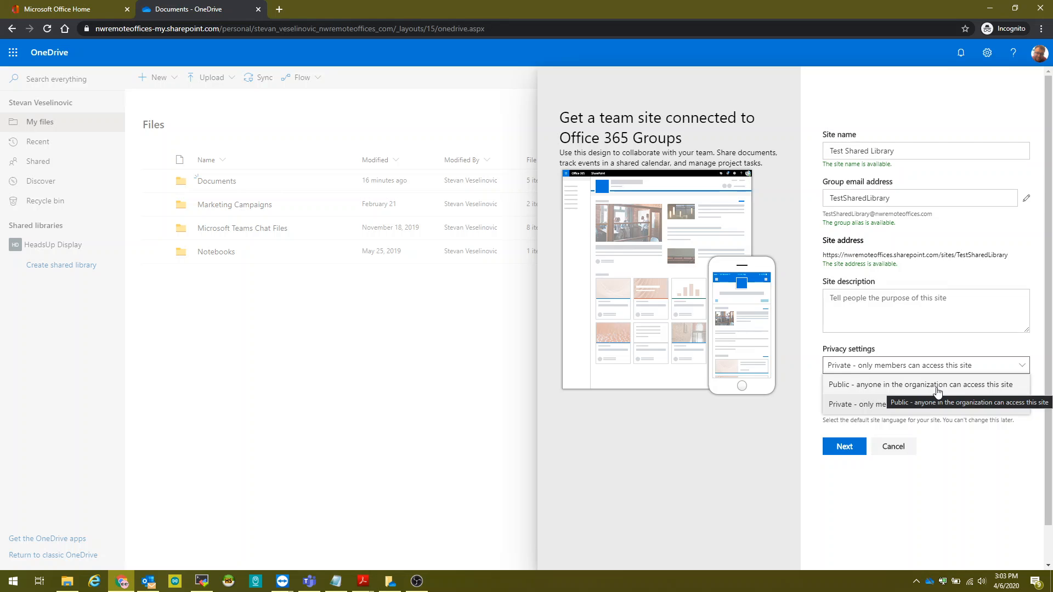
{"action": "left_click", "coordinate": [966, 489]}
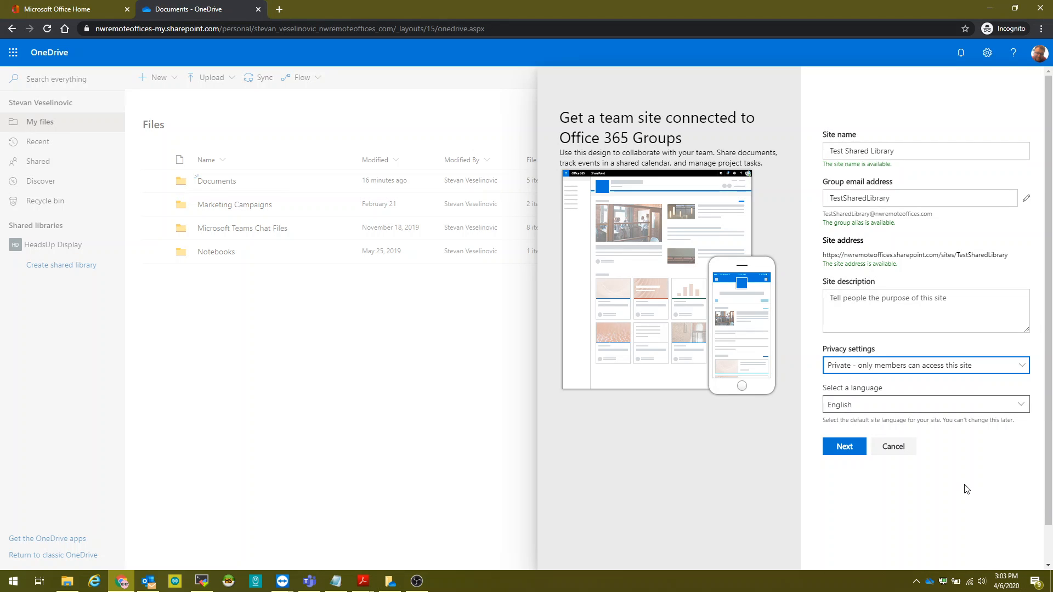
{"action": "double_click", "coordinate": [878, 214]}
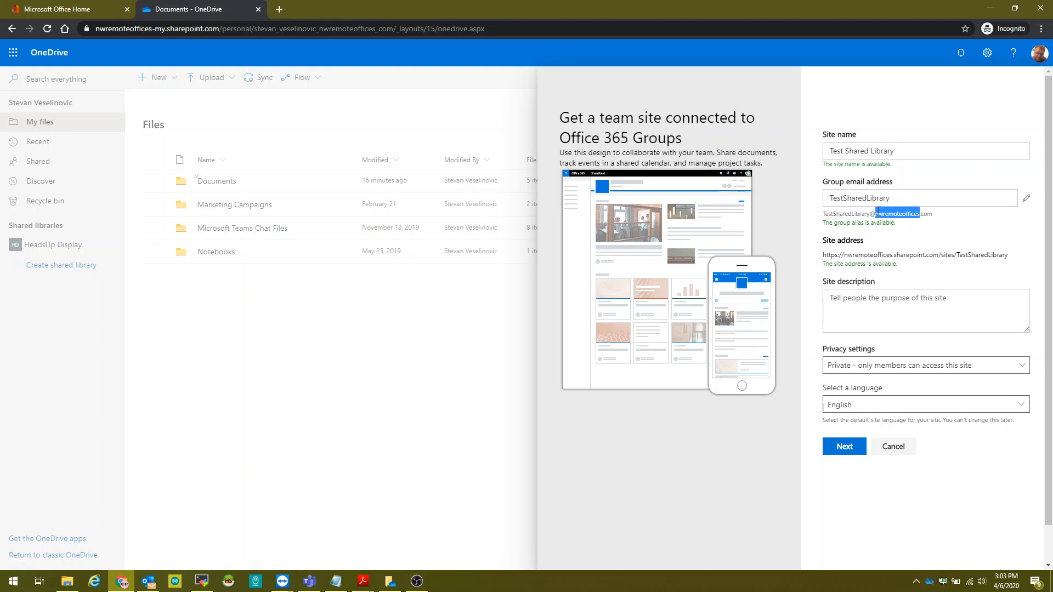
{"action": "left_click", "coordinate": [842, 451]}
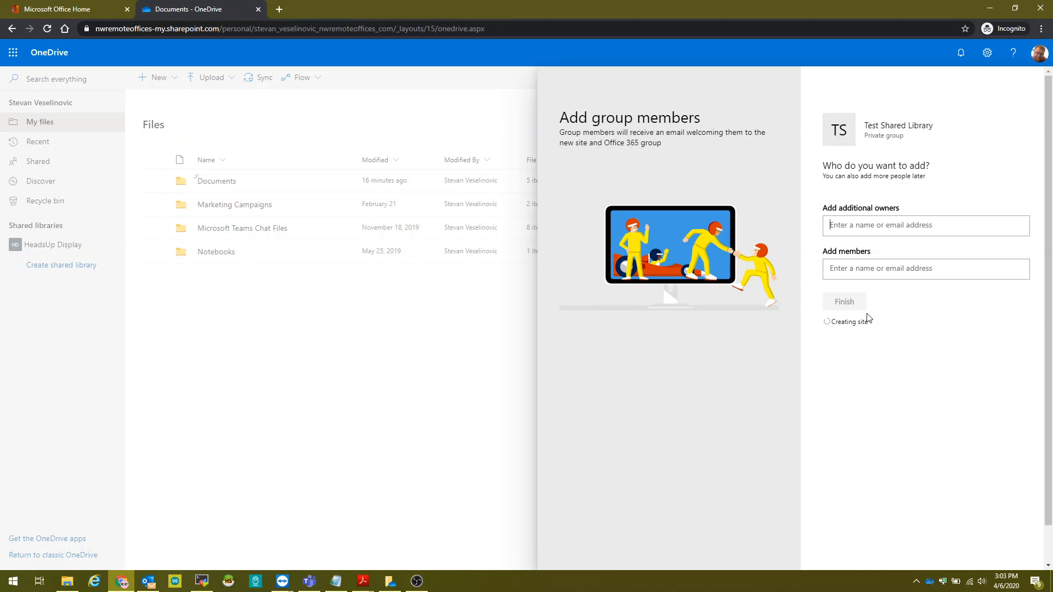
Add a suggested additional owner and a colleague as members, then finish creating the site.
{"action": "type", "text": "steva"}
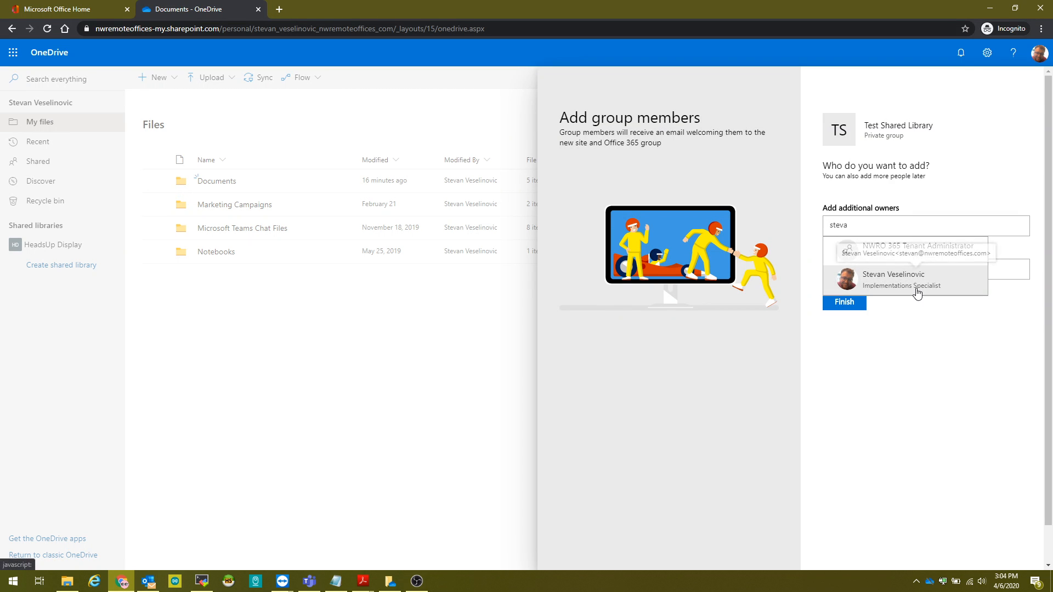
{"action": "left_click", "coordinate": [916, 284]}
{"action": "left_click", "coordinate": [917, 284]}
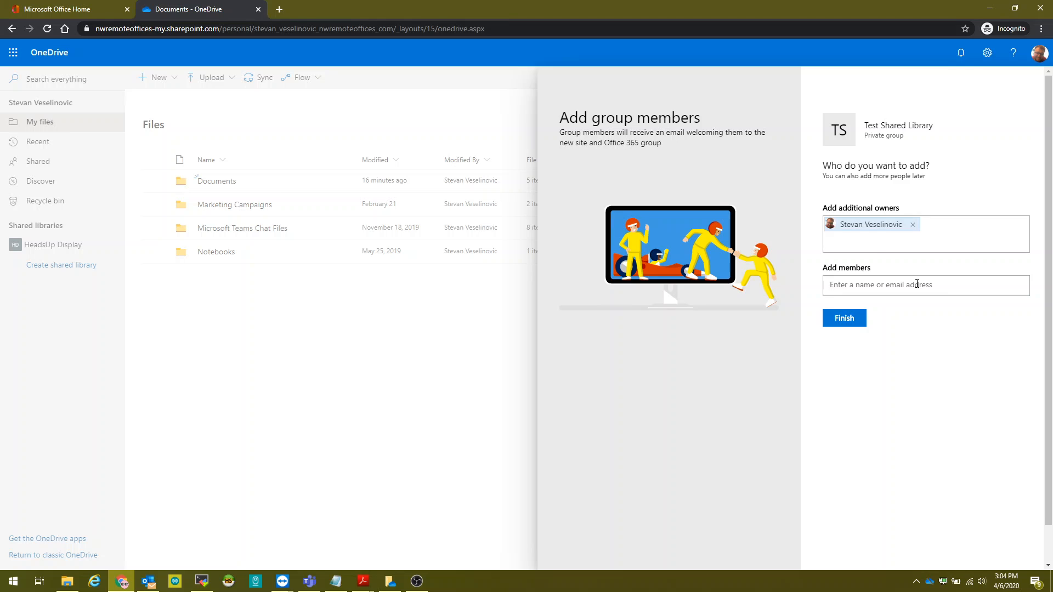
{"action": "type", "text": "rik"}
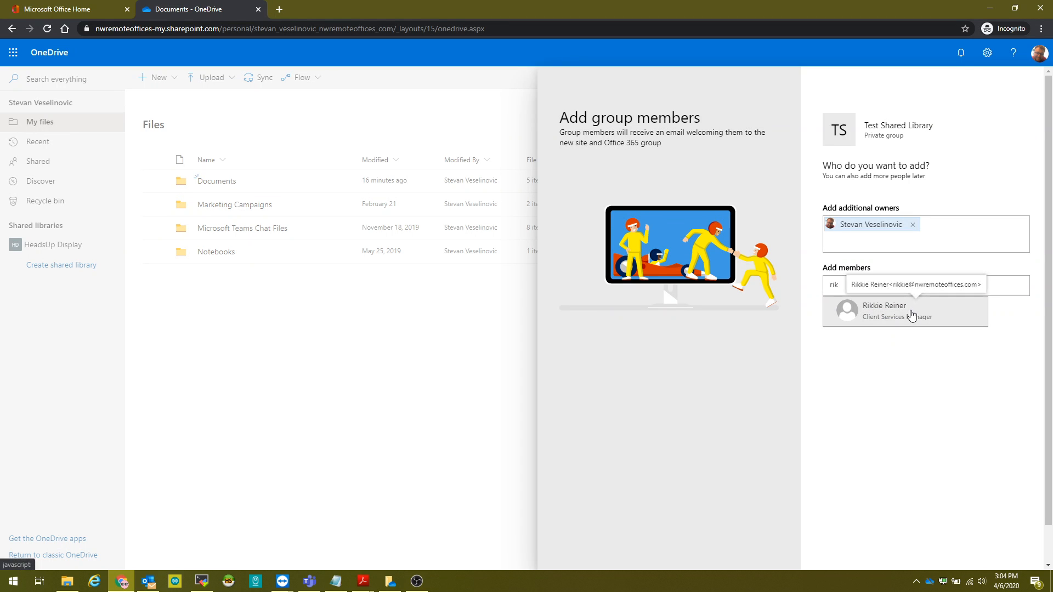
{"action": "left_click", "coordinate": [912, 314]}
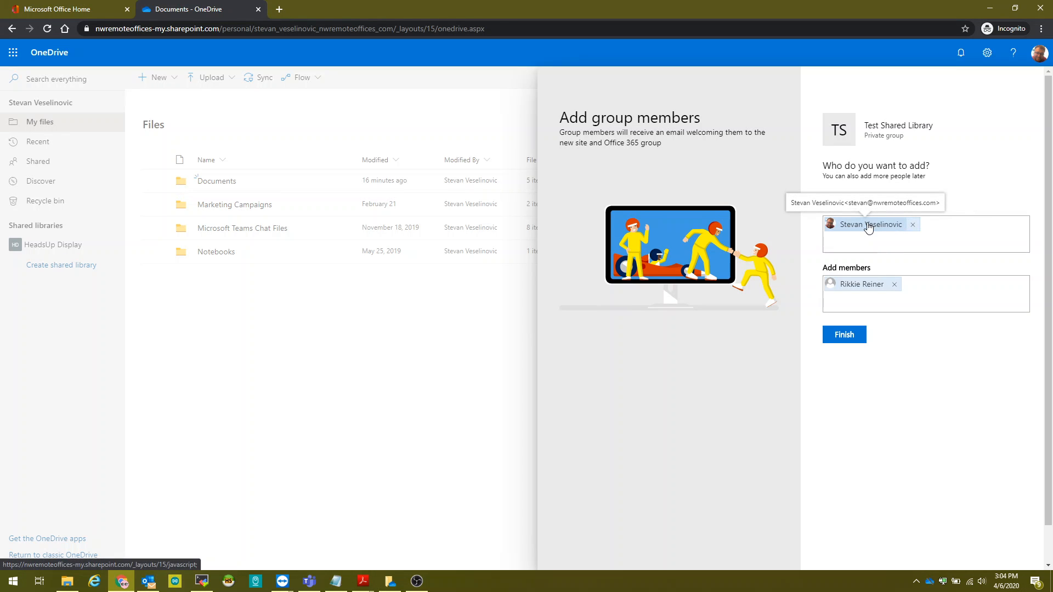
{"action": "left_click", "coordinate": [864, 270]}
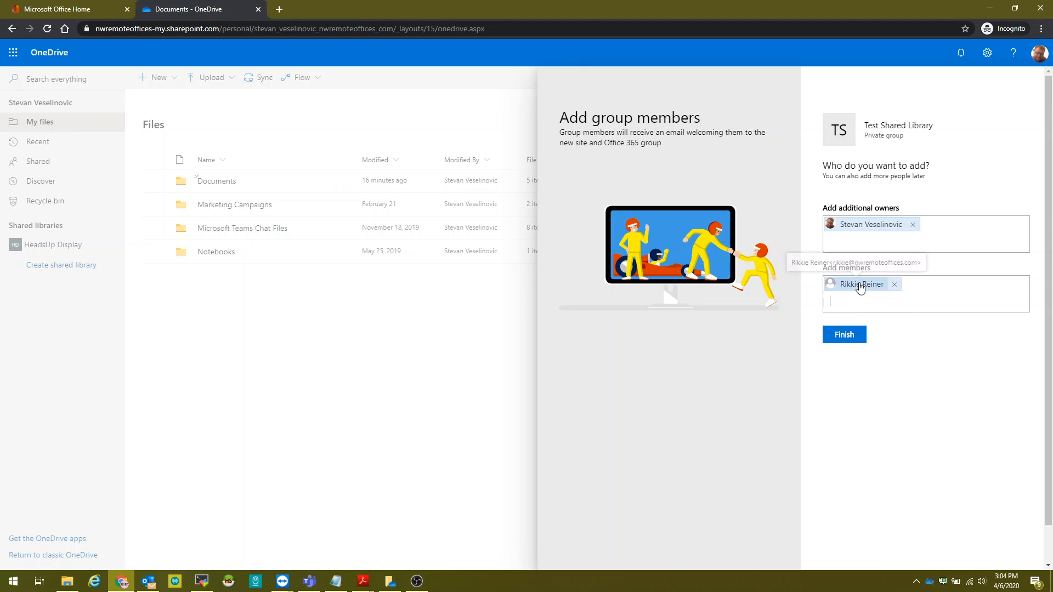
{"action": "left_click", "coordinate": [845, 338]}
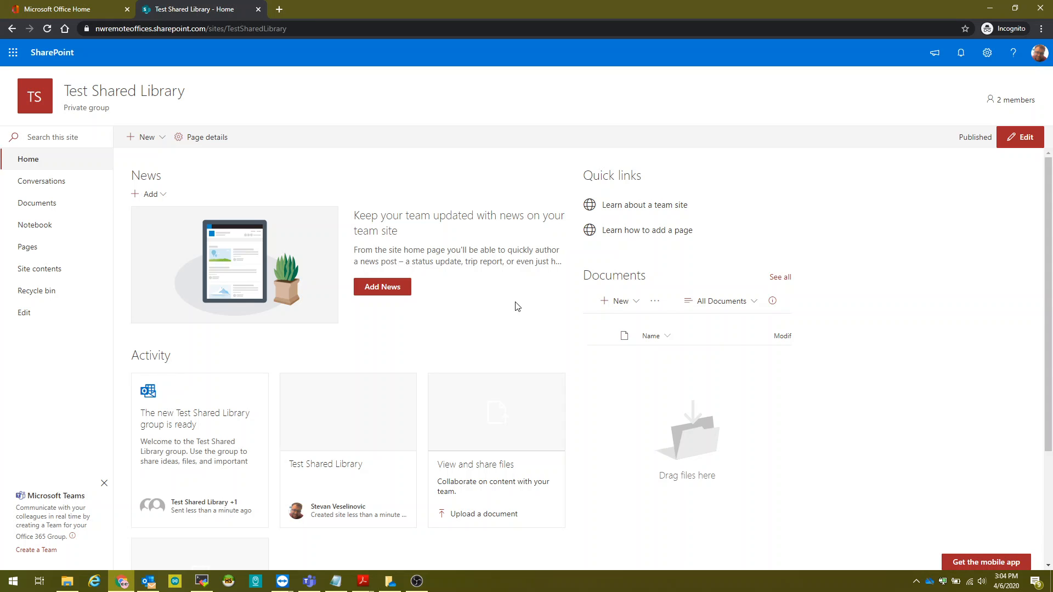
Drag the two Untitled-1 files from the Videos folder into the site's Documents library.
{"action": "left_click", "coordinate": [53, 205]}
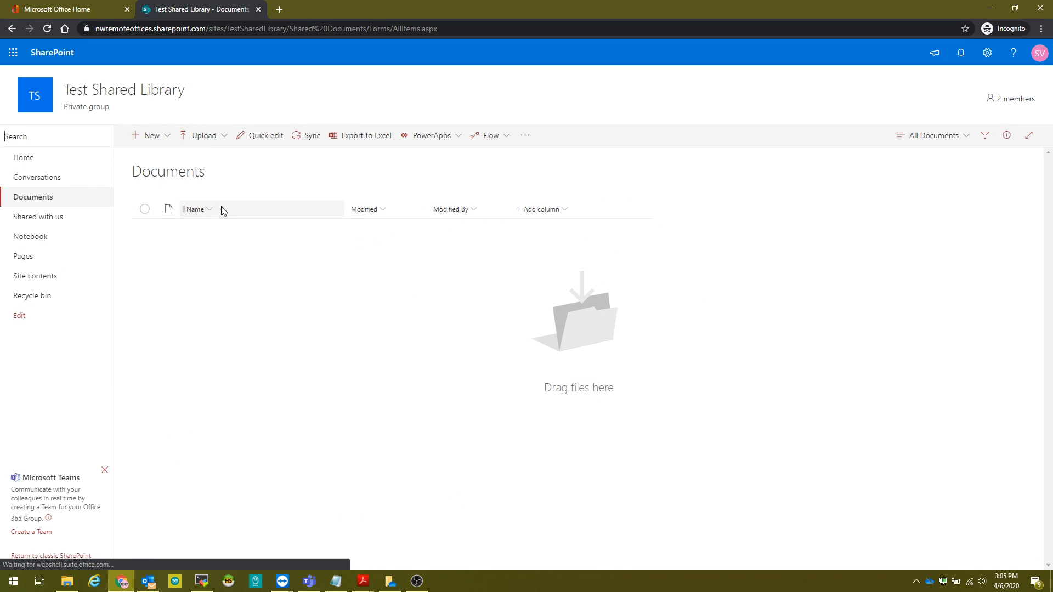
{"action": "mouse_move", "coordinate": [67, 581]}
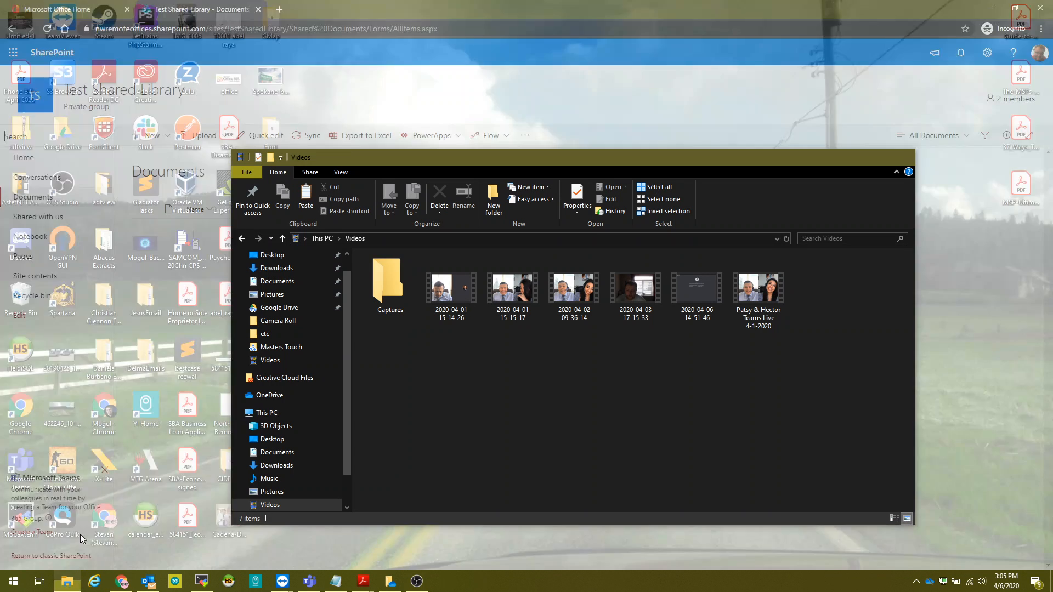
{"action": "left_click", "coordinate": [80, 534]}
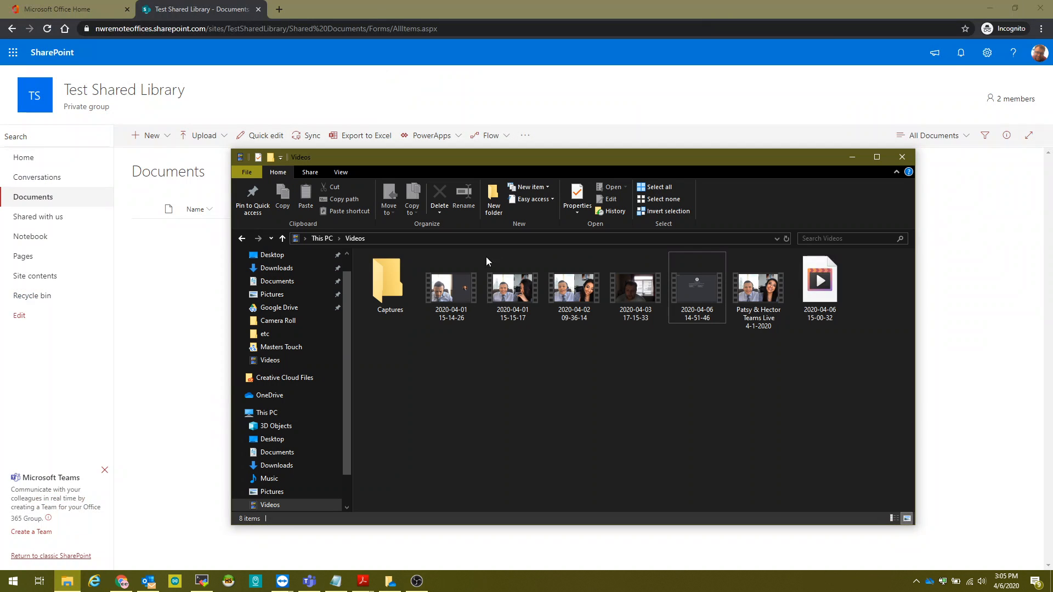
{"action": "left_click_drag", "start_coordinate": [237, 154], "coordinate": [93, 115]}
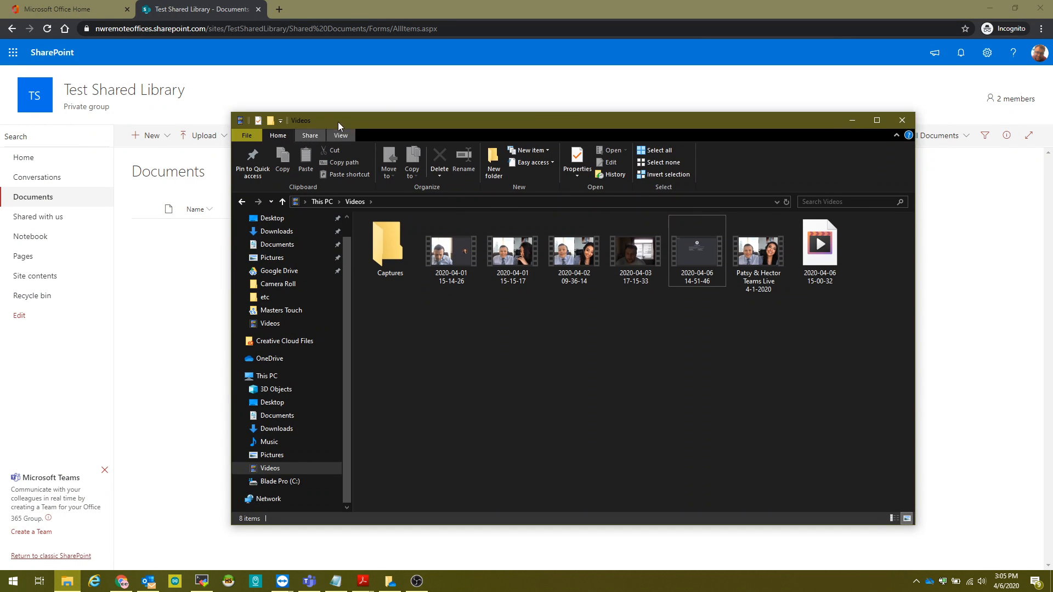
{"action": "left_click_drag", "start_coordinate": [338, 122], "coordinate": [0, 122]}
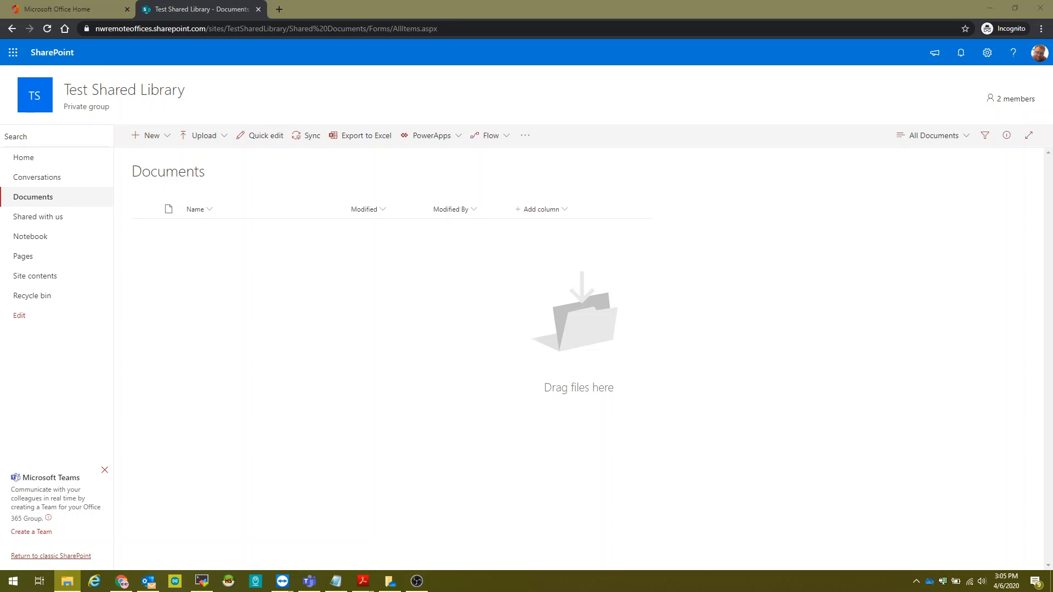
{"action": "left_click_drag", "start_coordinate": [96, 304], "coordinate": [475, 334]}
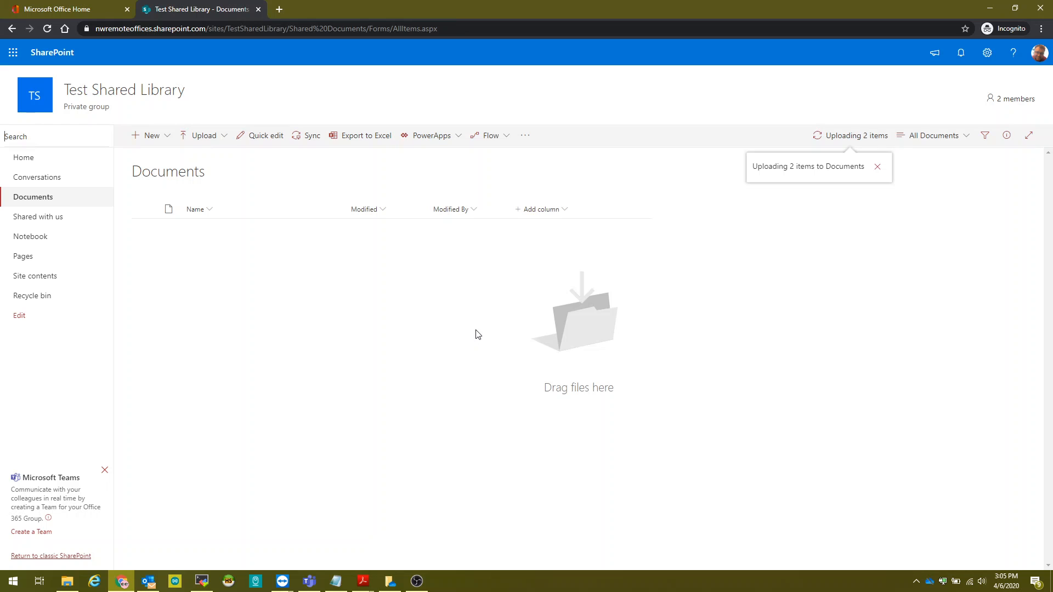
Check the upload progress for Untitled-1.jpg and Untitled-1.psd, then close the pane.
{"action": "left_click", "coordinate": [858, 132]}
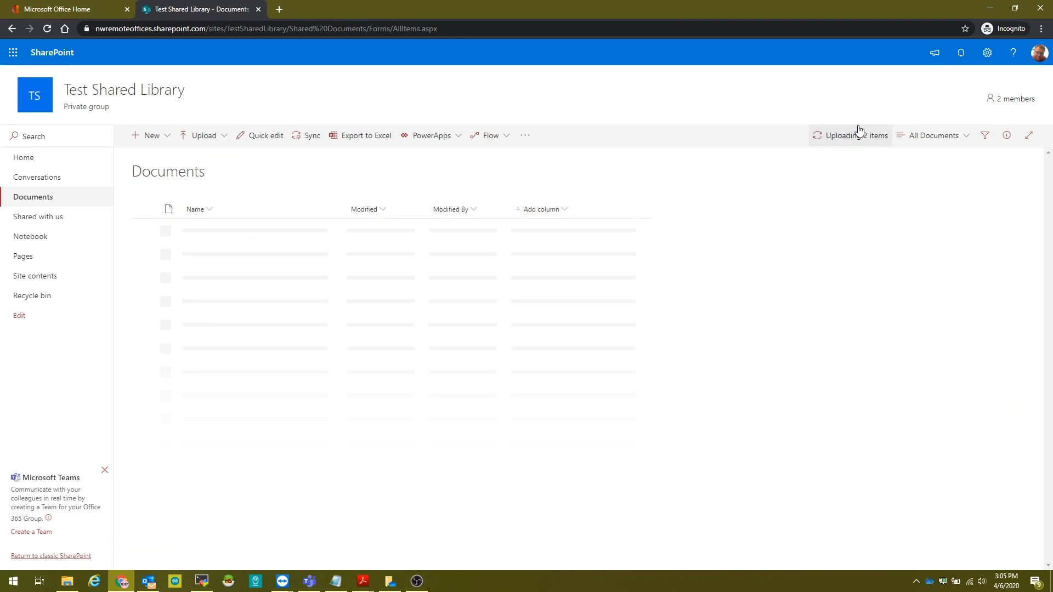
{"action": "left_click", "coordinate": [858, 132]}
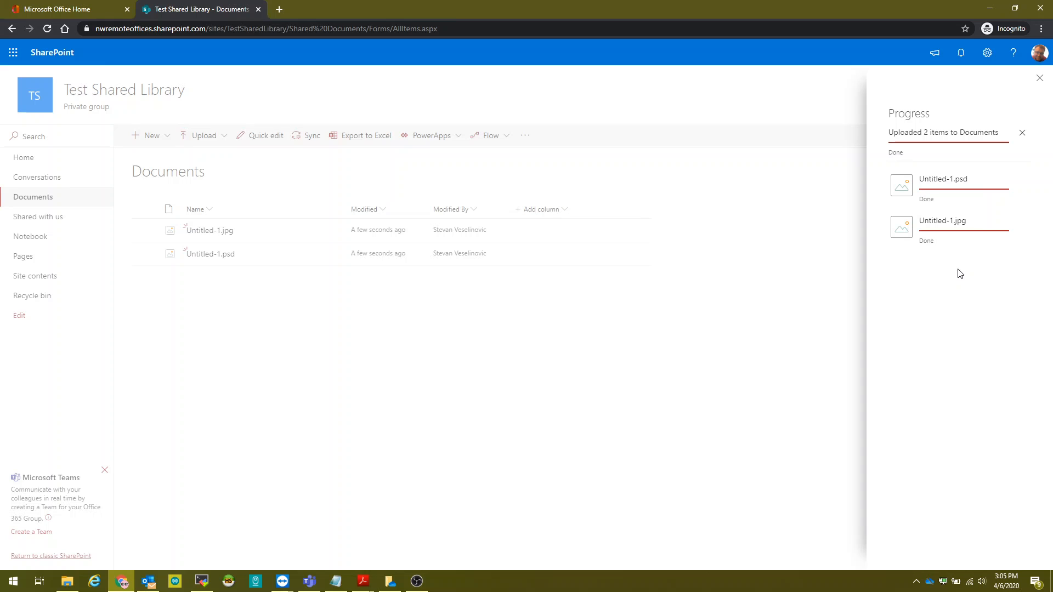
{"action": "left_click", "coordinate": [1021, 133]}
{"action": "left_click", "coordinate": [649, 344]}
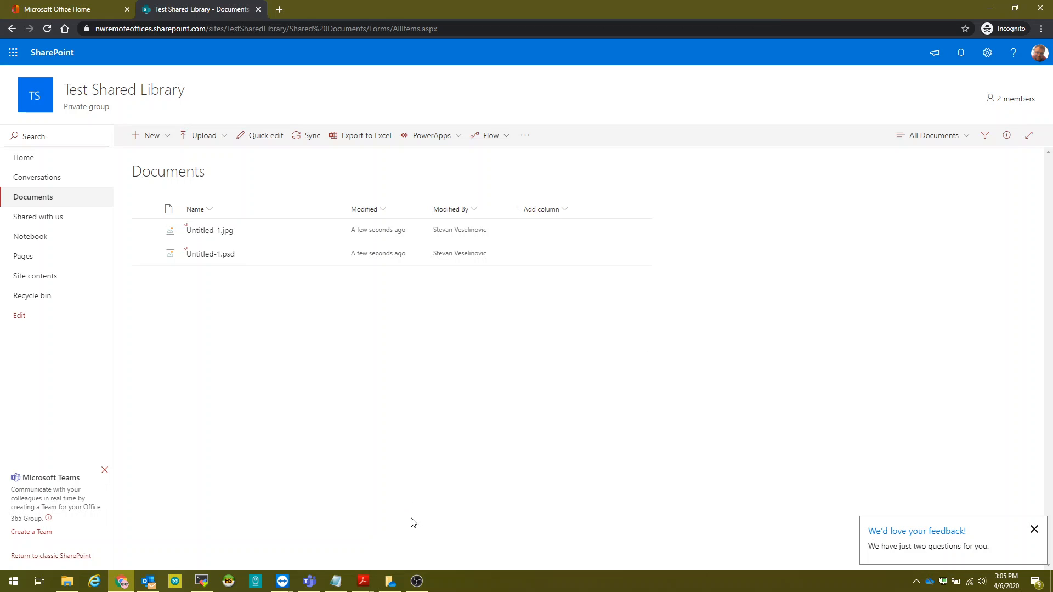
Launch the OneDrive desktop app through a Windows search for 'one'.
{"action": "key", "text": "super"}
{"action": "type", "text": "one"}
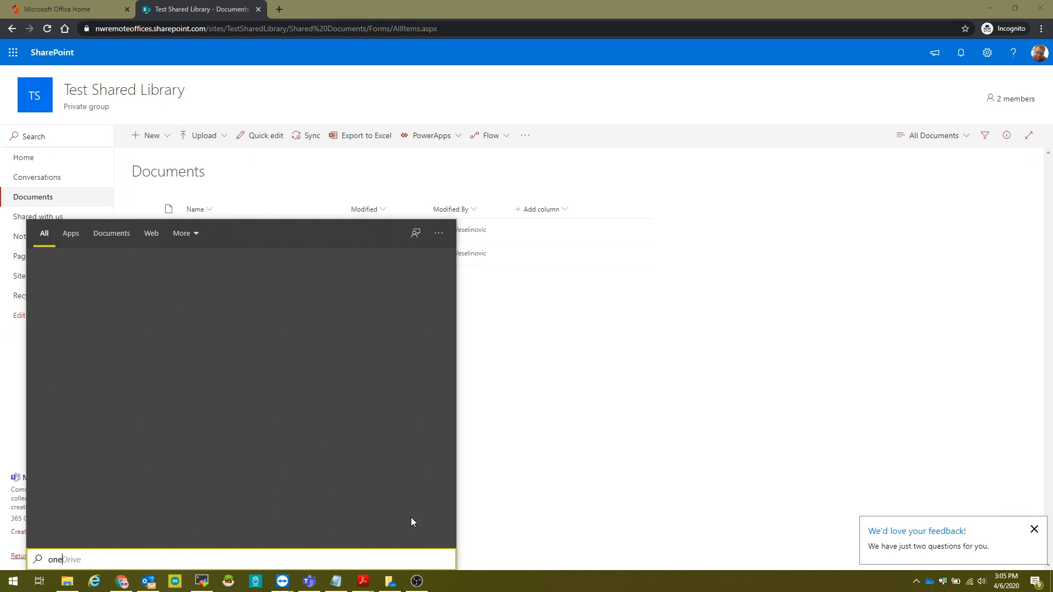
{"action": "left_click", "coordinate": [195, 290]}
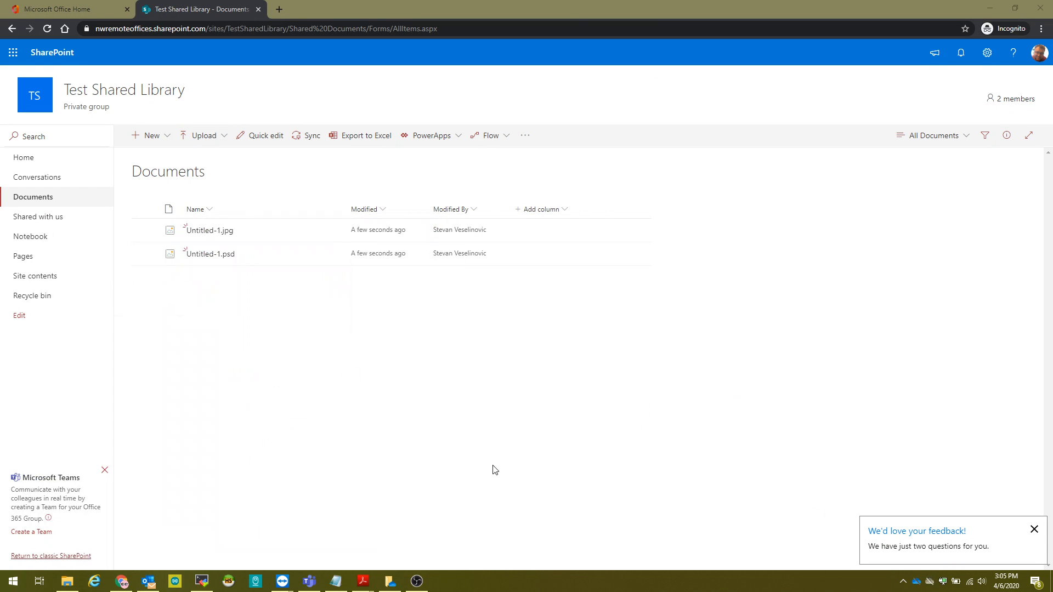
{"action": "left_click", "coordinate": [390, 587]}
Close the duplicate setup window and sign in to OneDrive with the work e-mail.
{"action": "left_click_drag", "start_coordinate": [673, 160], "coordinate": [559, 167]}
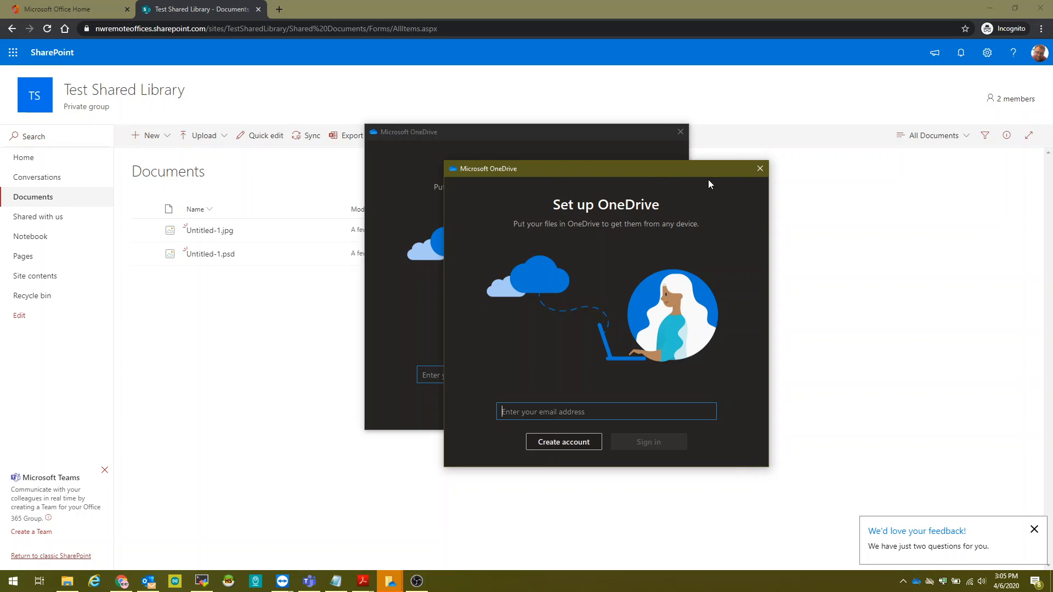
{"action": "left_click", "coordinate": [753, 175]}
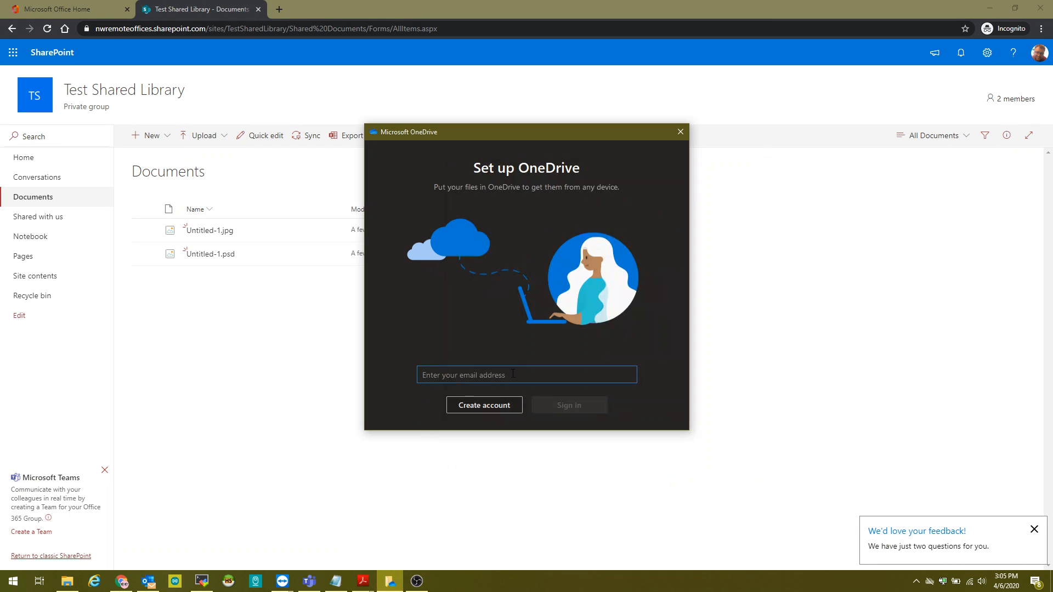
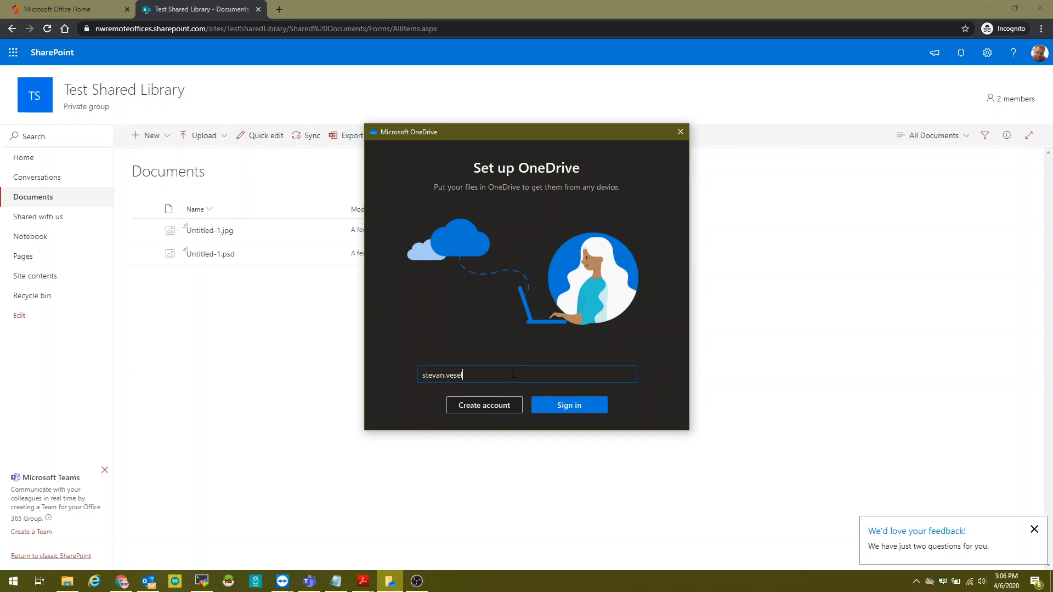
{"action": "left_click", "coordinate": [585, 405]}
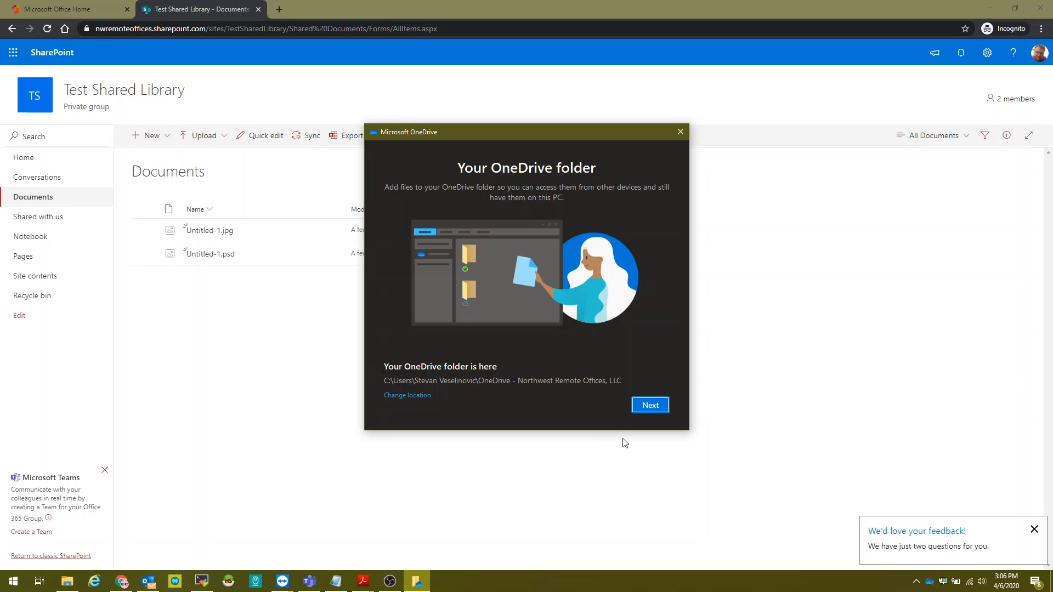
Accept the default OneDrive folder, go through the setup tour, and skip the mobile app.
{"action": "left_click", "coordinate": [640, 404]}
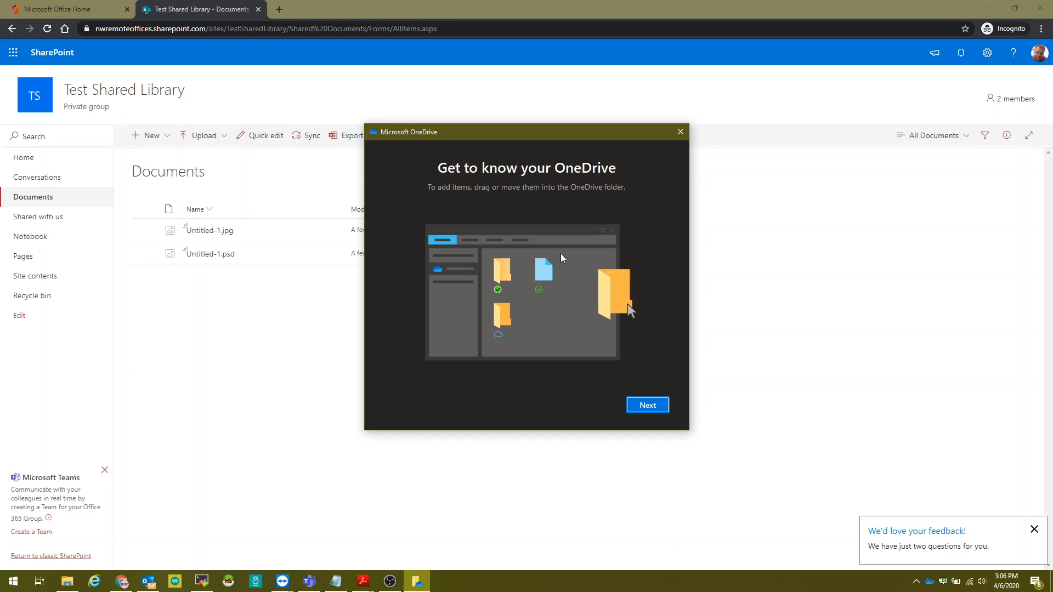
{"action": "left_click", "coordinate": [644, 407]}
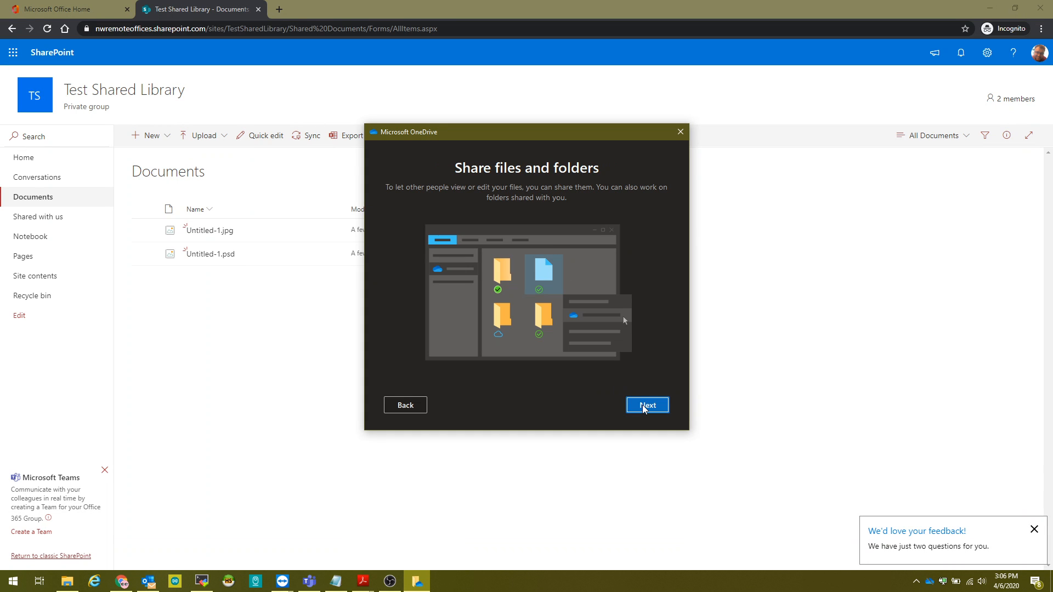
{"action": "left_click", "coordinate": [644, 406]}
{"action": "left_click", "coordinate": [644, 406]}
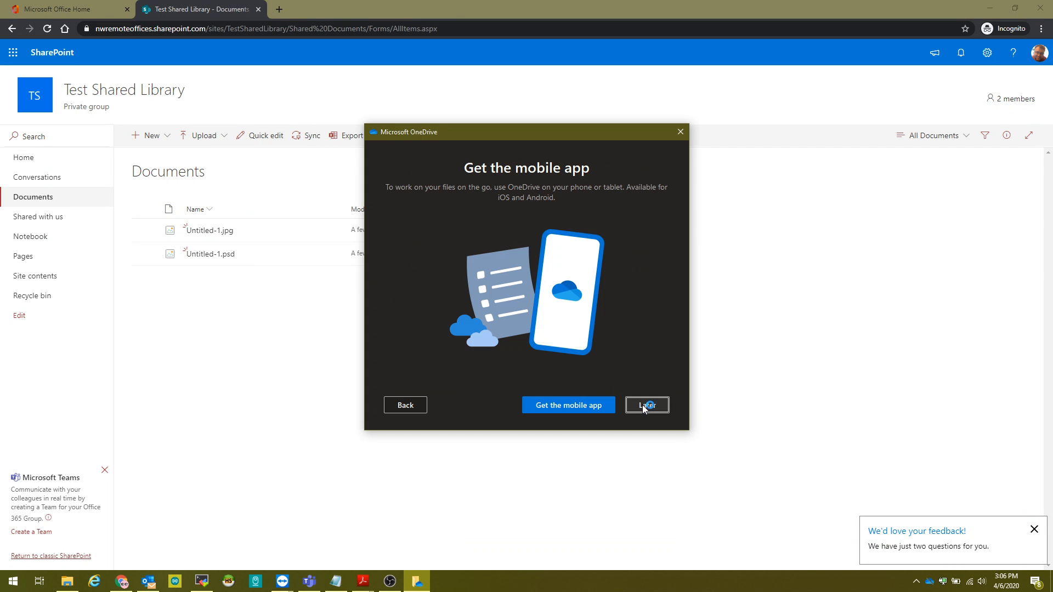
{"action": "left_click", "coordinate": [646, 406]}
Open the synced OneDrive Documents folder and inspect the options for NWRO Potential Leads.
{"action": "left_click", "coordinate": [598, 405]}
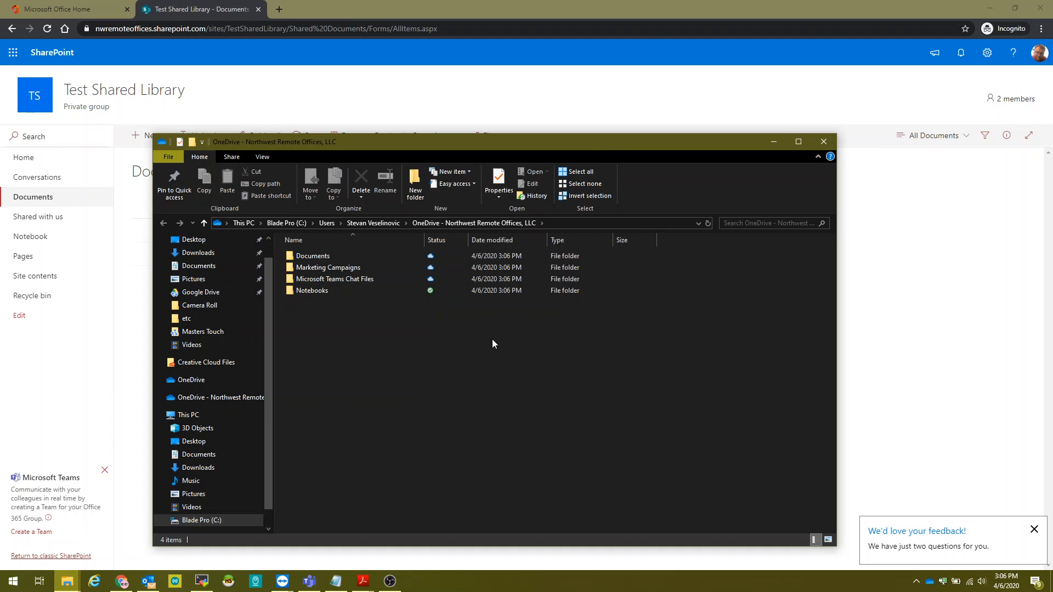
{"action": "double_click", "coordinate": [387, 259]}
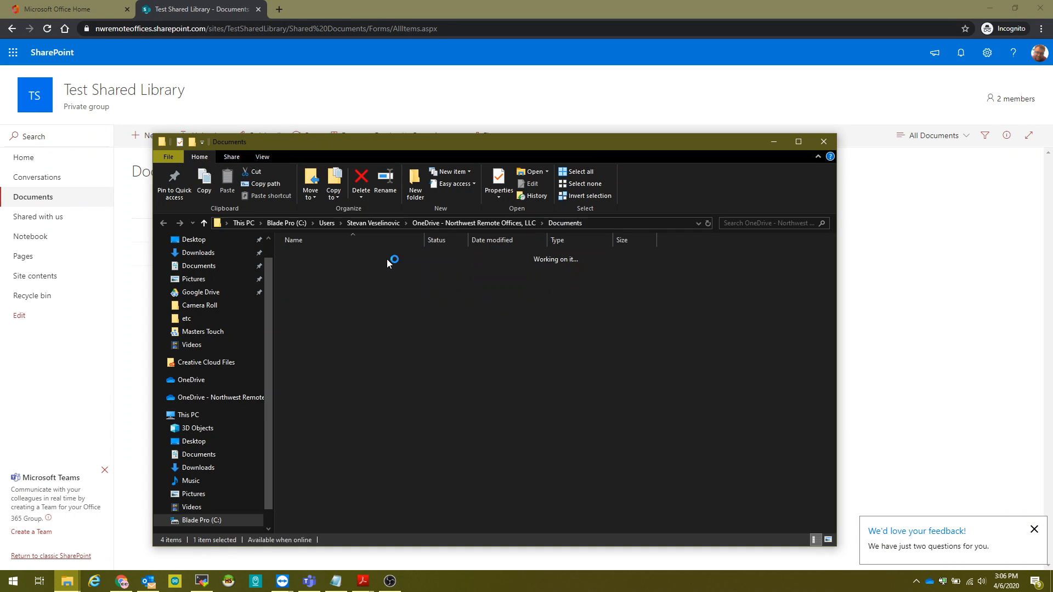
{"action": "right_click", "coordinate": [386, 284]}
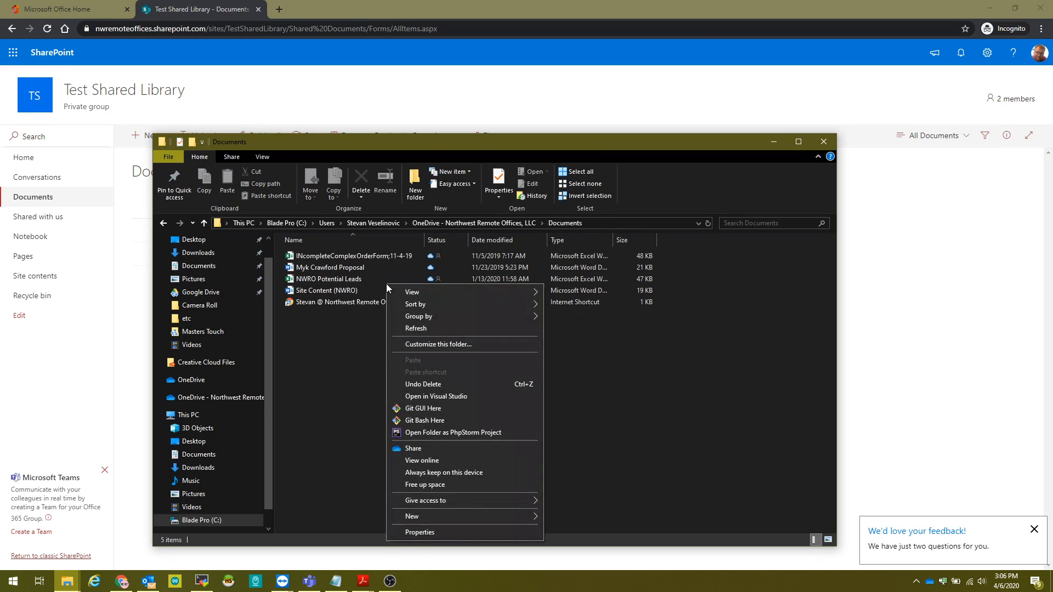
{"action": "left_click", "coordinate": [375, 279]}
{"action": "right_click", "coordinate": [375, 279]}
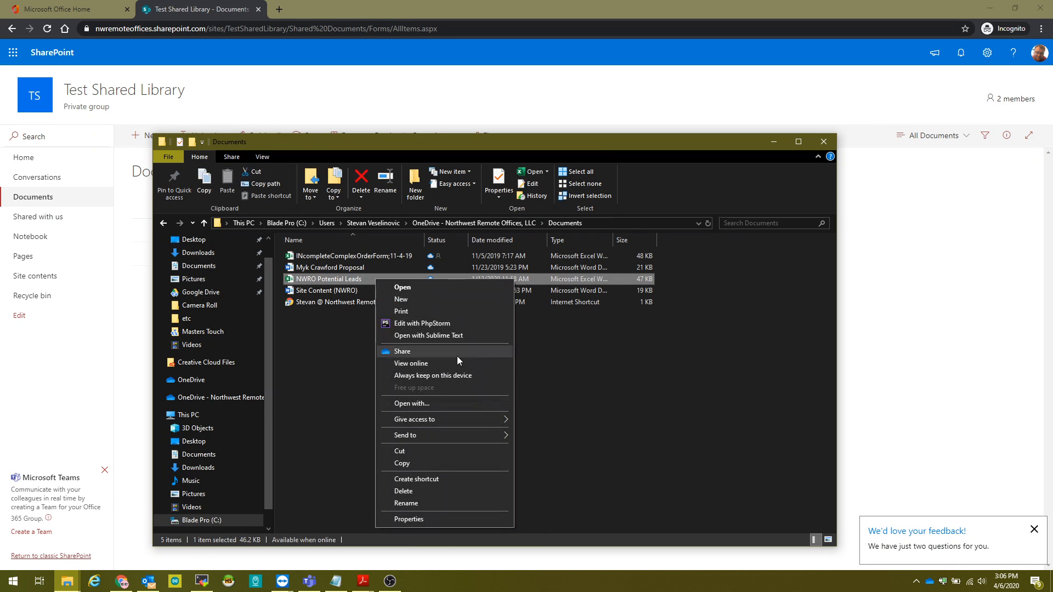
{"action": "left_click", "coordinate": [693, 386]}
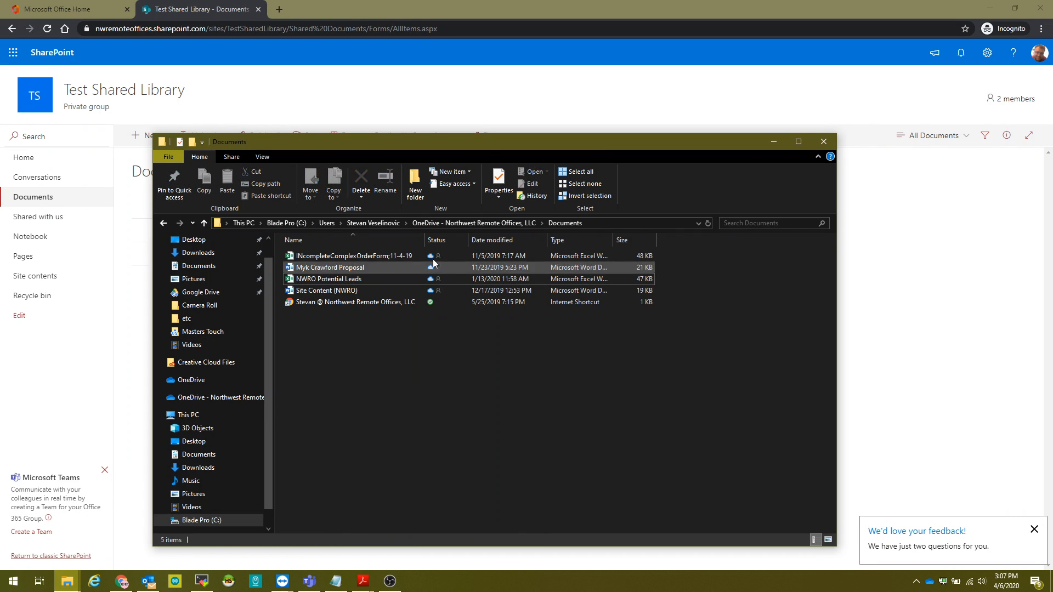
Open the OneDrive - Northwest Remote Offices, LLC folder, then bring back the SharePoint page.
{"action": "left_click", "coordinate": [383, 223]}
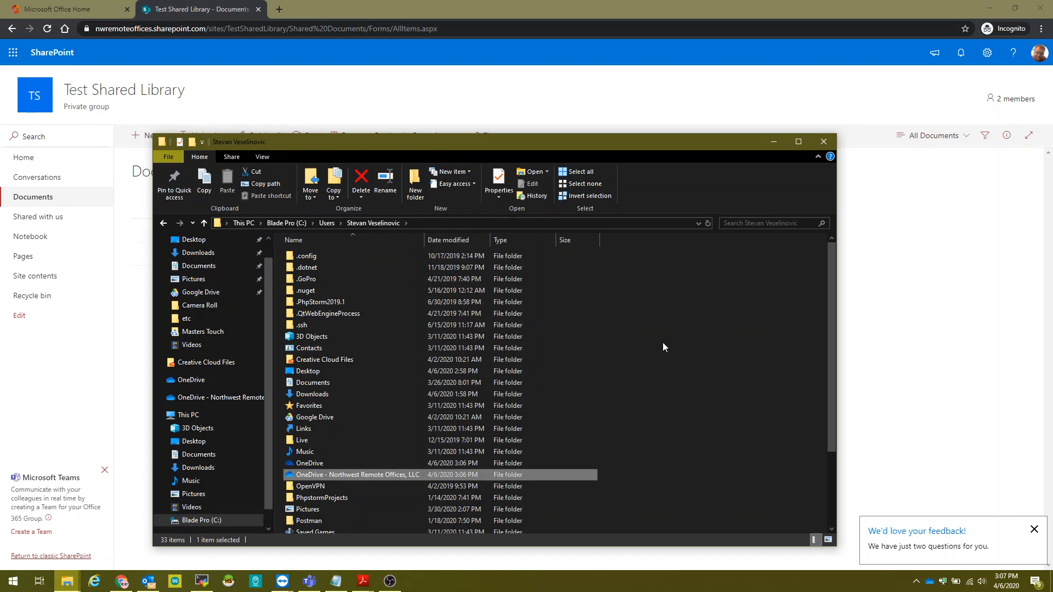
{"action": "double_click", "coordinate": [423, 475]}
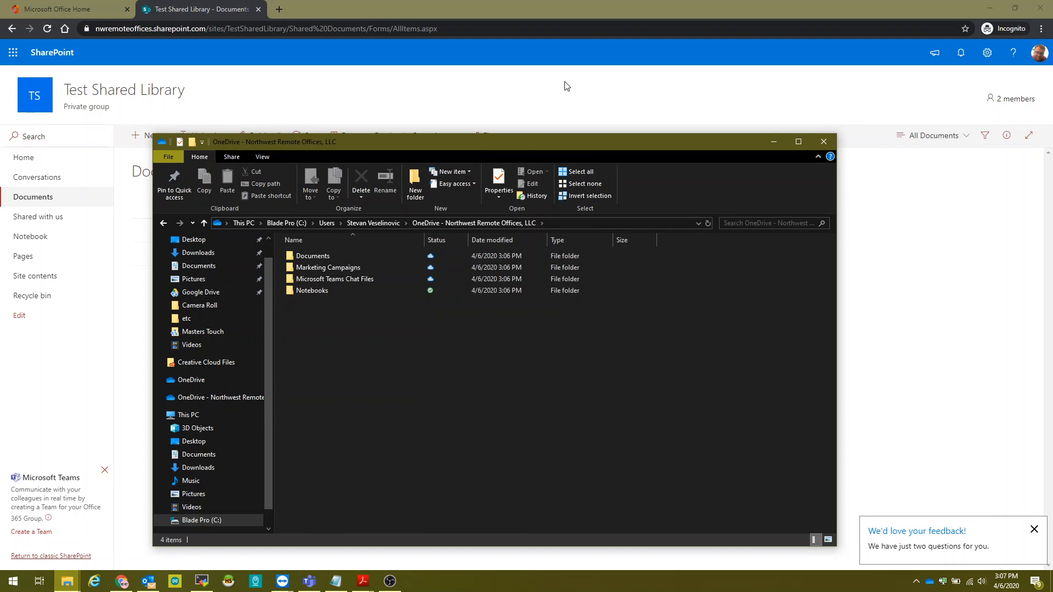
{"action": "left_click", "coordinate": [632, 3]}
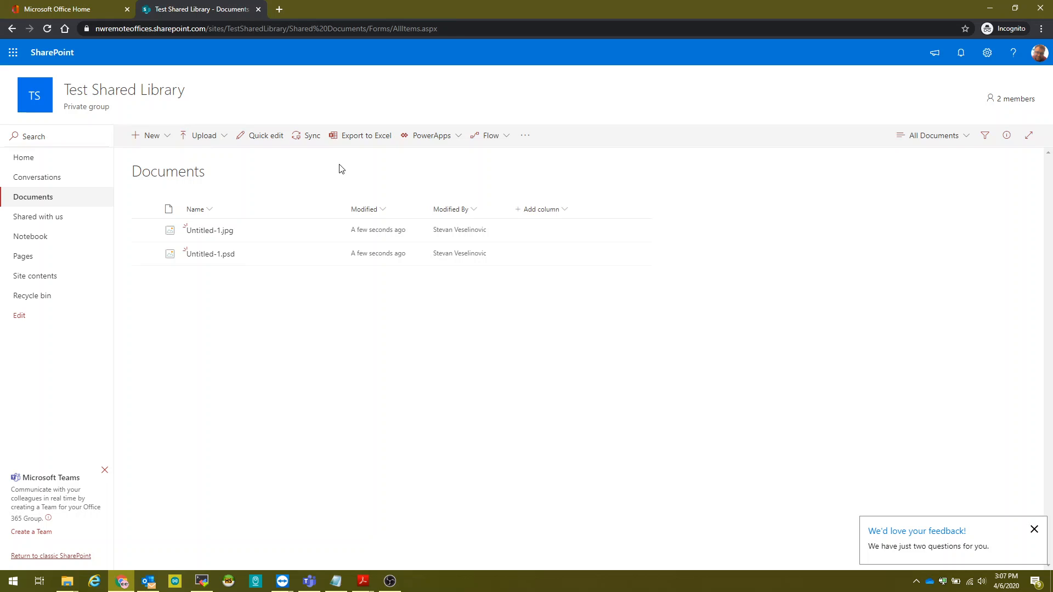
Sync the Test Shared Library Documents library to this computer through the OneDrive app.
{"action": "left_click", "coordinate": [313, 145]}
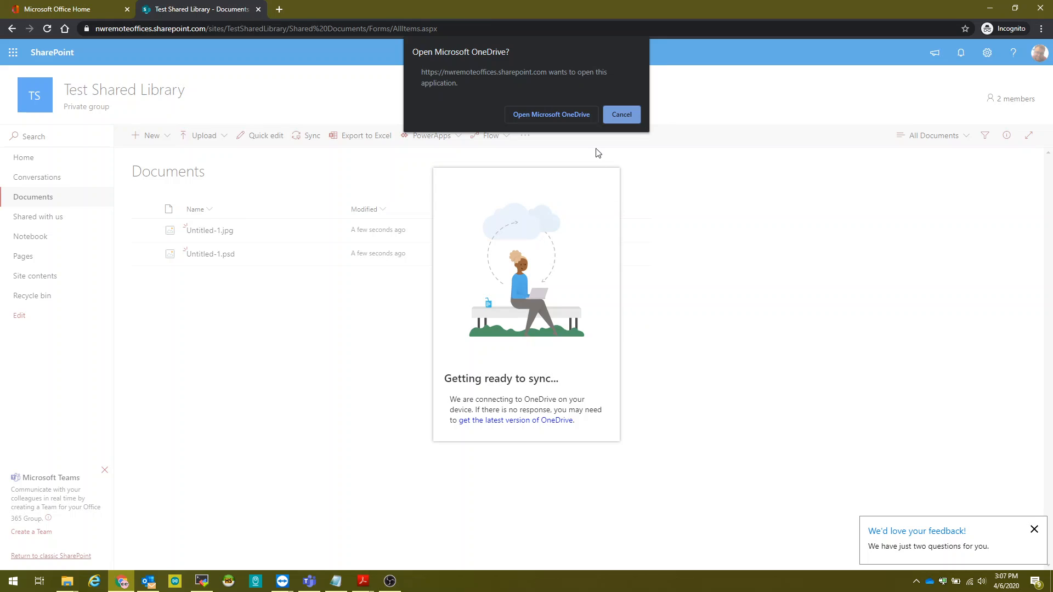
{"action": "left_click", "coordinate": [570, 117]}
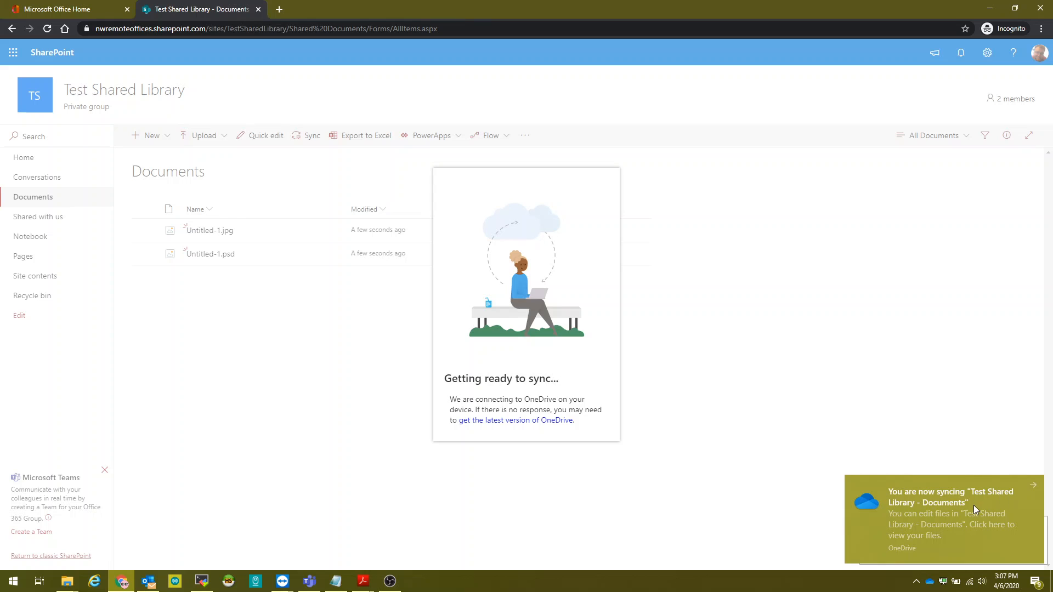
{"action": "left_click", "coordinate": [67, 581]}
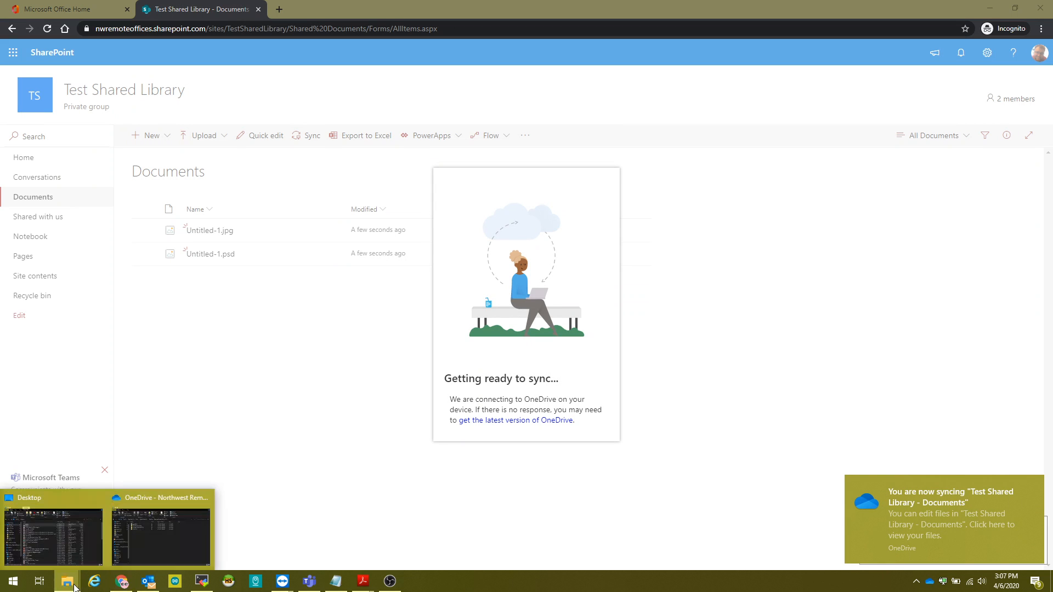
Browse to Test Shared Library - Documents under Northwest Remote Offices, LLC, then return to the browser.
{"action": "left_click", "coordinate": [161, 548]}
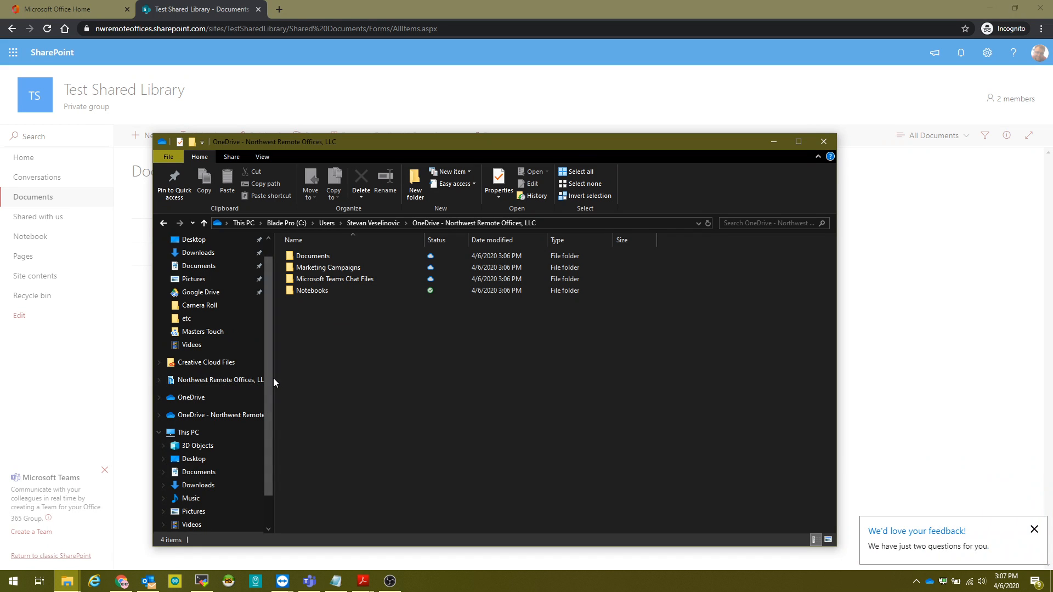
{"action": "left_click_drag", "start_coordinate": [274, 377], "coordinate": [325, 377]}
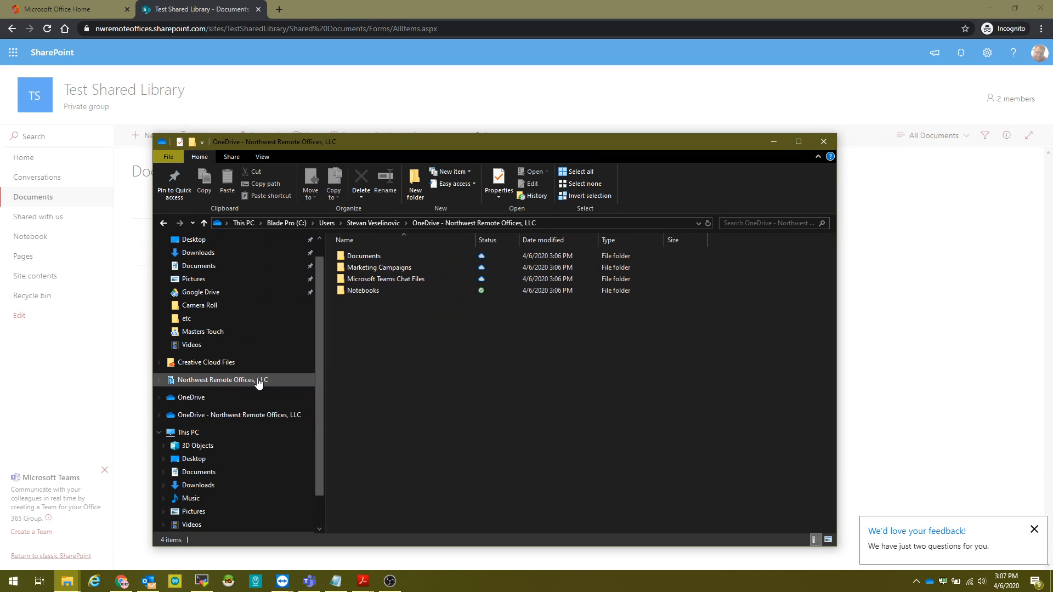
{"action": "left_click", "coordinate": [159, 380]}
{"action": "left_click", "coordinate": [218, 381]}
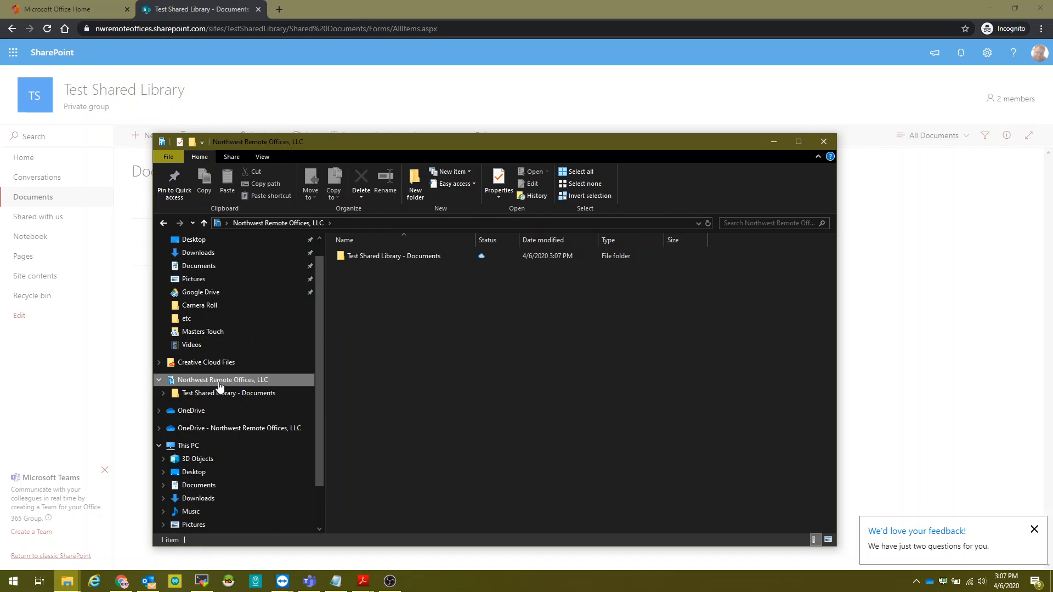
{"action": "left_click", "coordinate": [241, 392]}
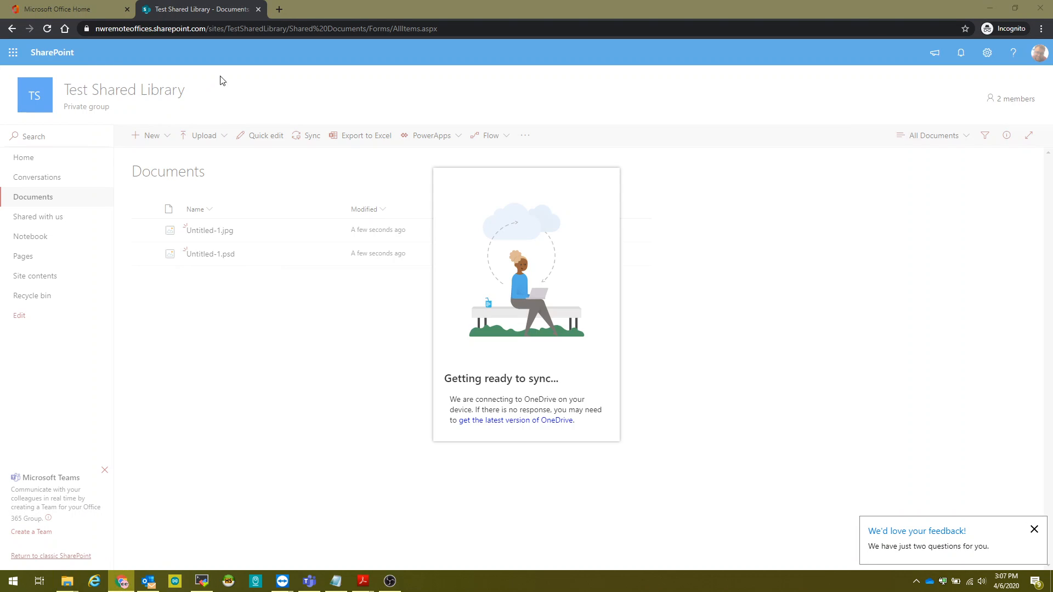
{"action": "left_click", "coordinate": [219, 81]}
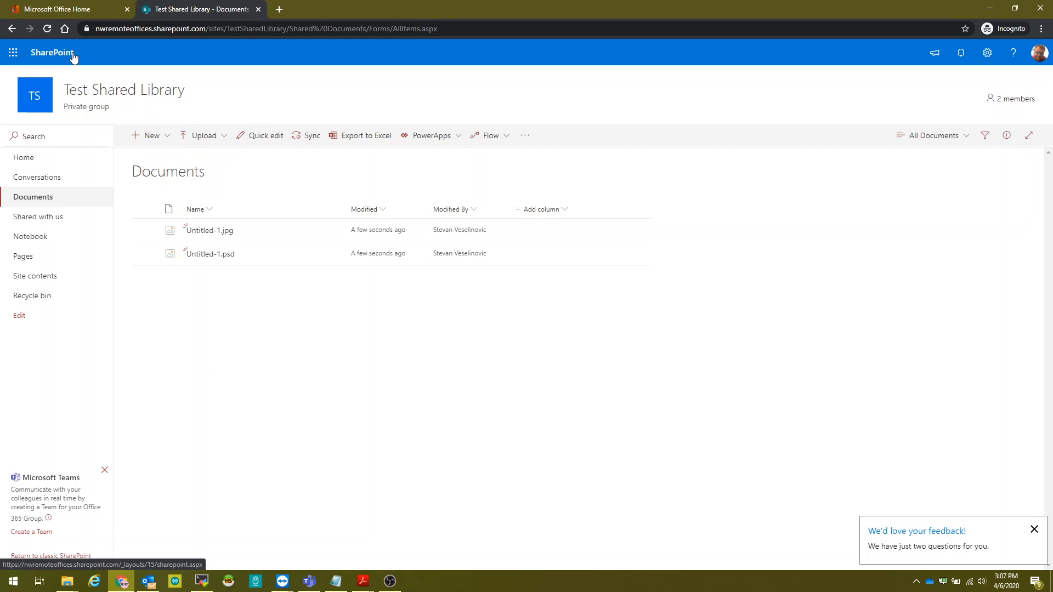
From the SharePoint start page, sync the Administrative site's Documents library to this computer through OneDrive.
{"action": "left_click", "coordinate": [73, 55]}
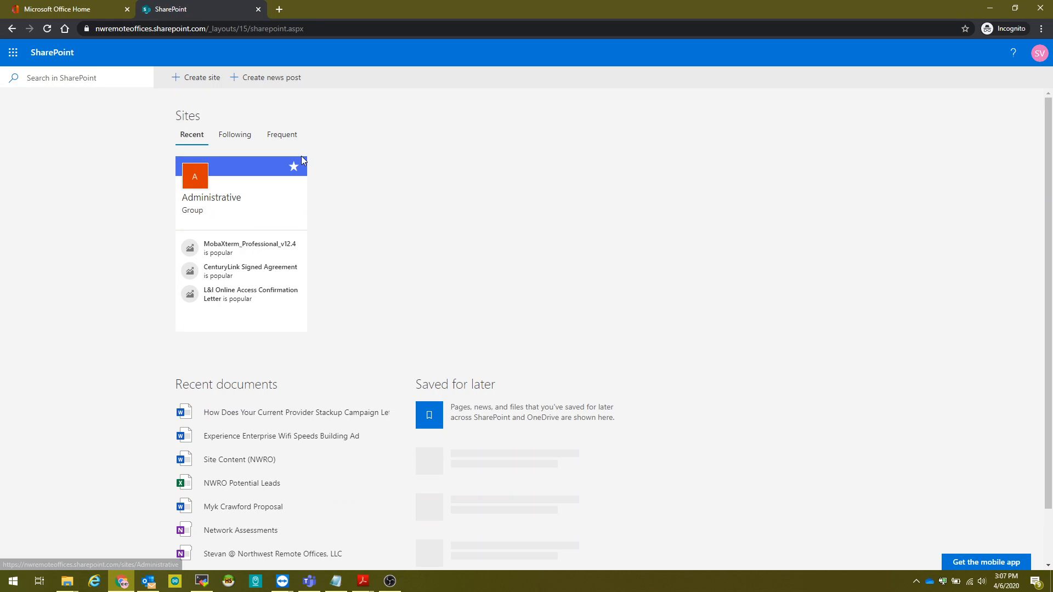
{"action": "left_click", "coordinate": [231, 199]}
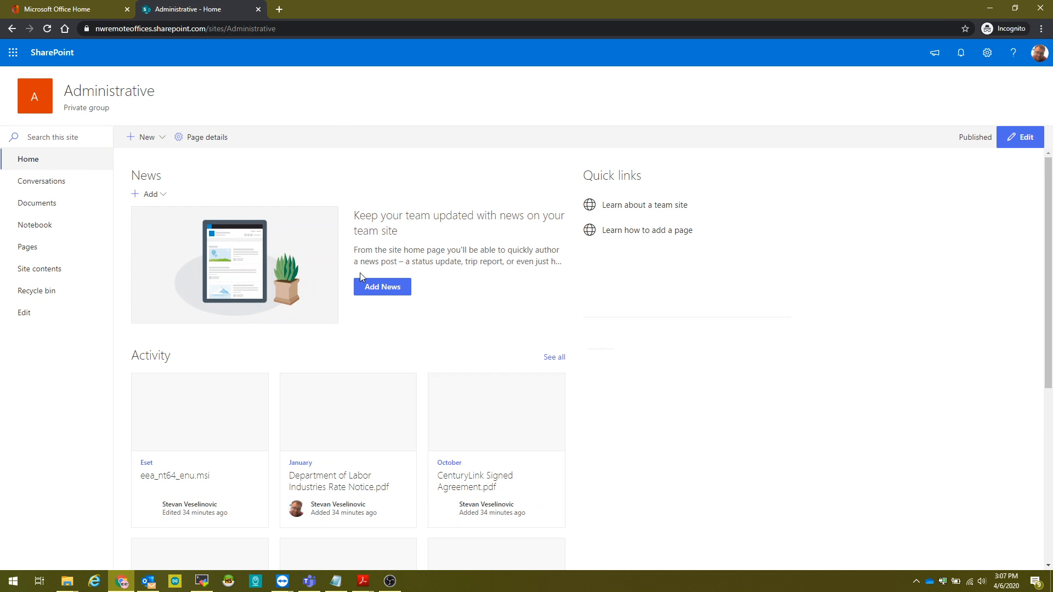
{"action": "left_click", "coordinate": [67, 209]}
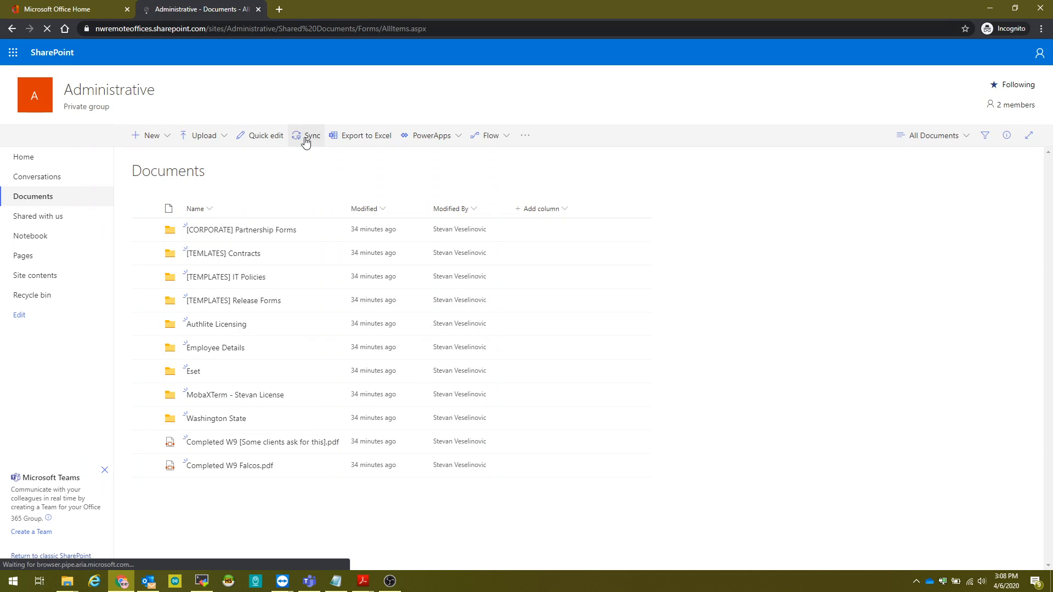
{"action": "left_click", "coordinate": [306, 140]}
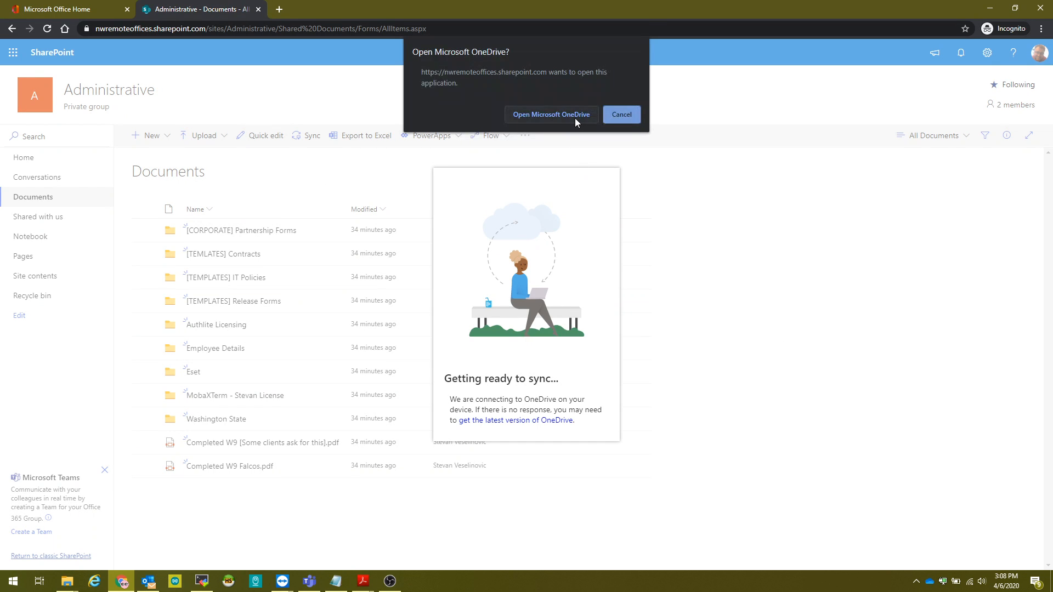
{"action": "left_click", "coordinate": [574, 117]}
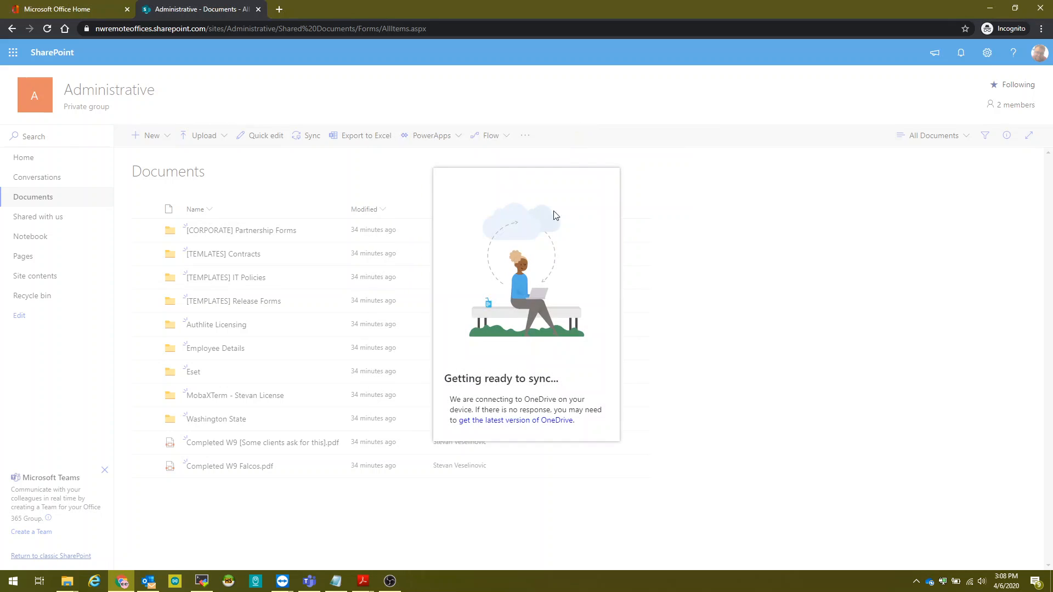
In File Explorer, open Northwest Remote Offices, LLC and check the Administrative and Test Shared Library Documents folders.
{"action": "mouse_move", "coordinate": [62, 585]}
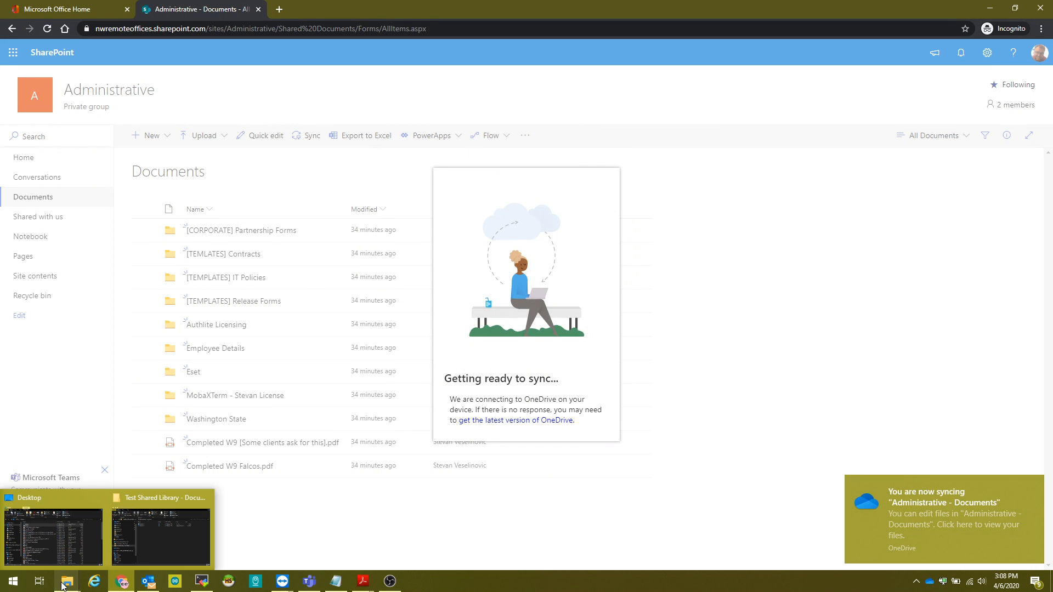
{"action": "left_click", "coordinate": [181, 531]}
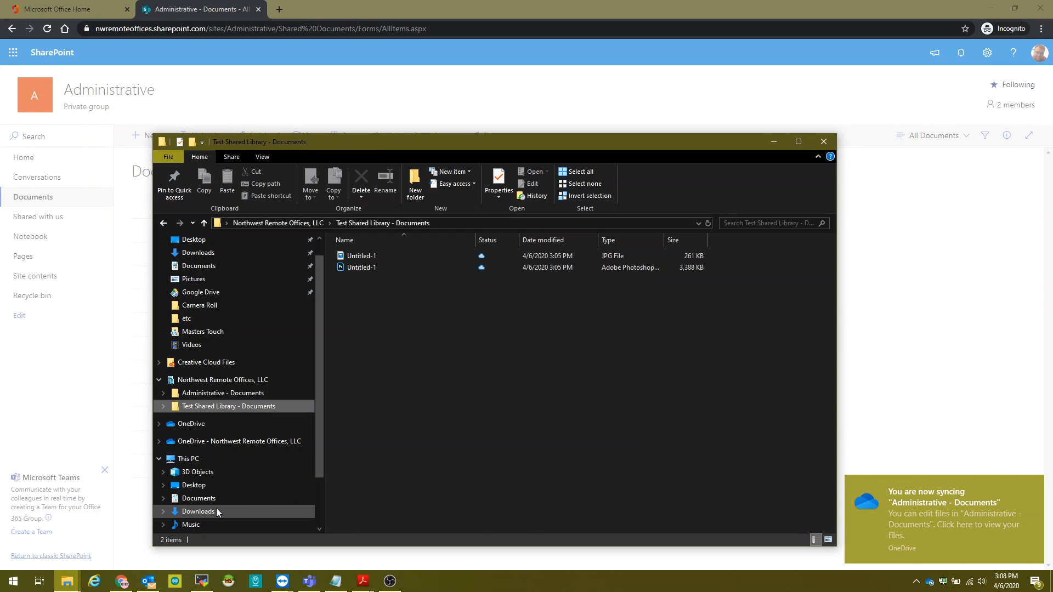
{"action": "left_click", "coordinate": [250, 381]}
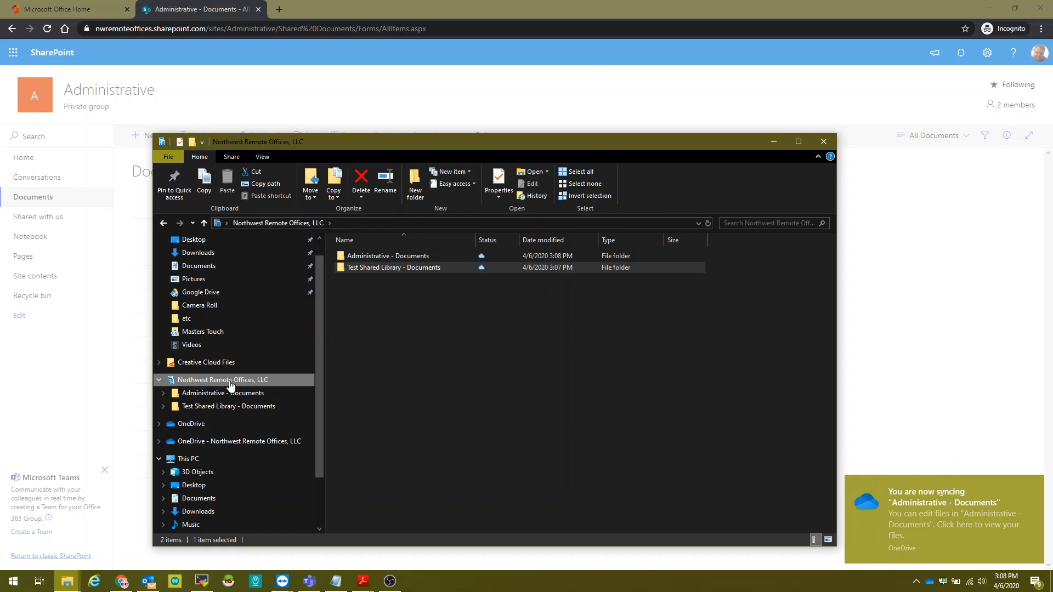
{"action": "left_click", "coordinate": [418, 327]}
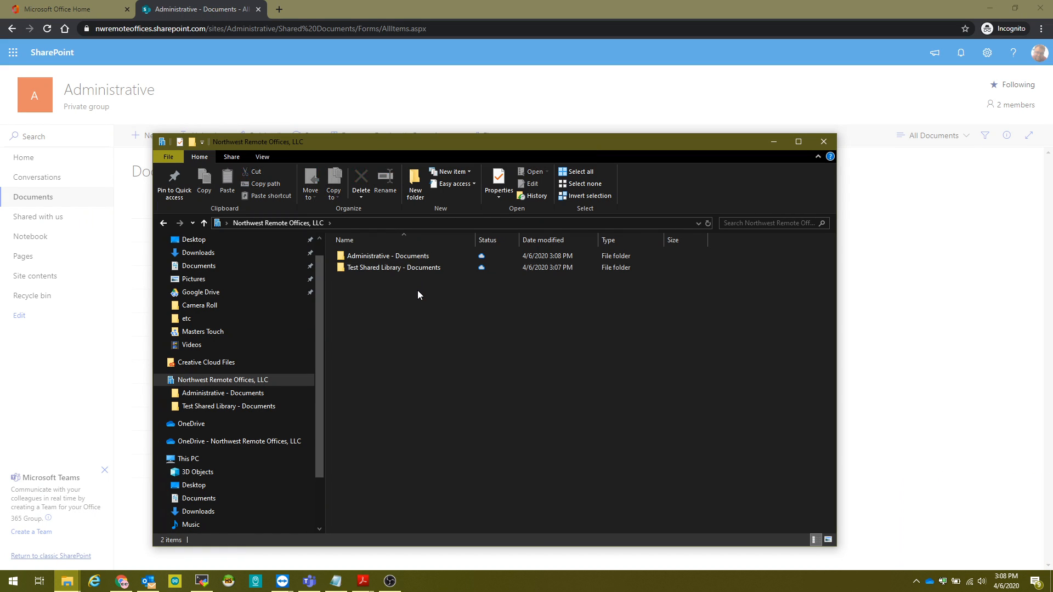
{"action": "left_click", "coordinate": [416, 258]}
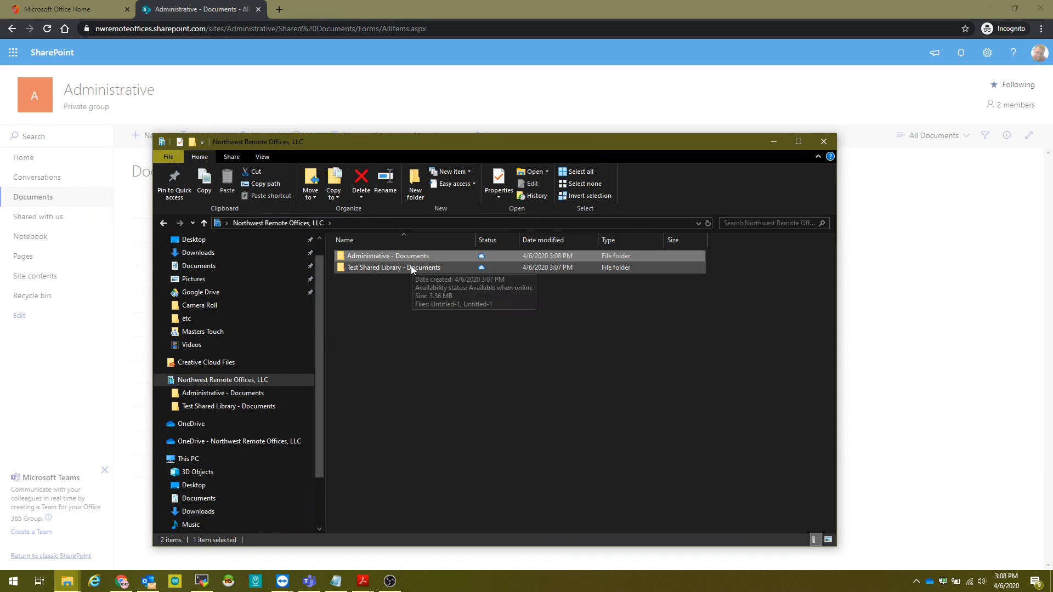
{"action": "left_click", "coordinate": [411, 267]}
{"action": "left_click", "coordinate": [418, 298]}
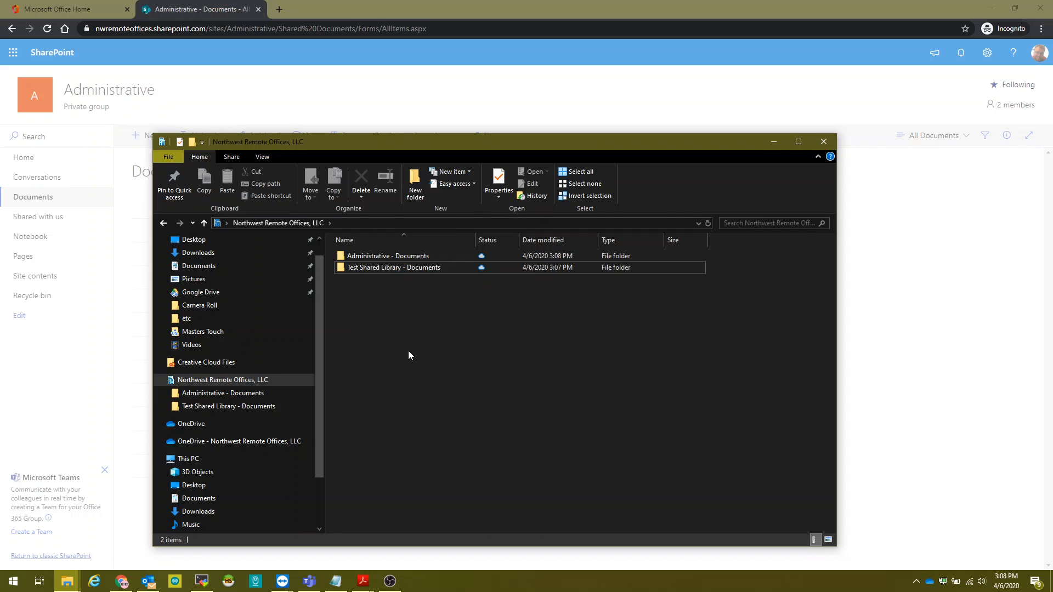
{"action": "key", "text": "alt+Tab"}
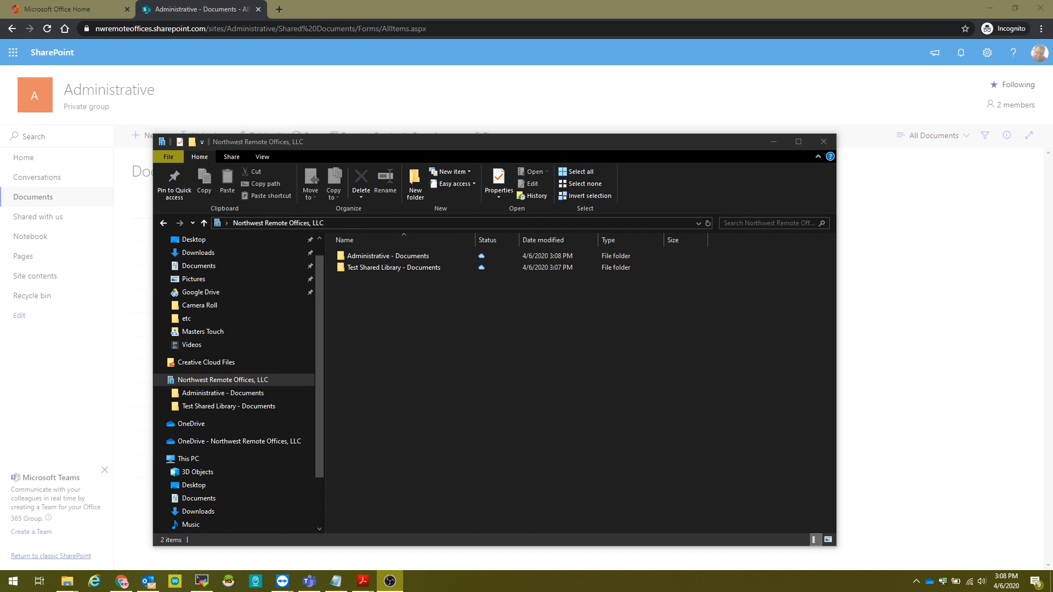